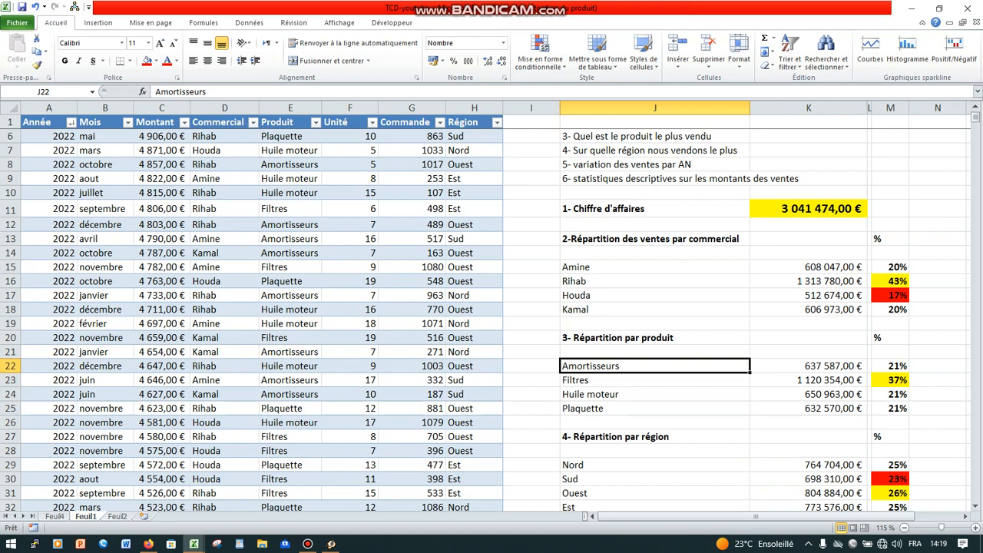
# Review the analysis questions and check which years the sales table's Année column covers.
pyautogui.scroll(-7, 492, 307)
pyautogui.scroll(8, 492, 307)
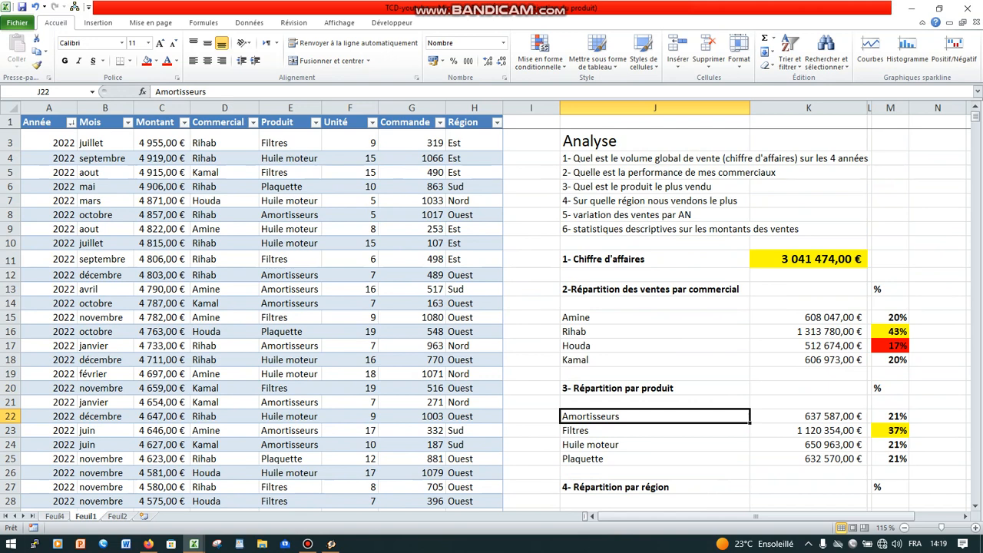
pyautogui.moveTo(10, 152); pyautogui.dragTo(11, 149)
pyautogui.click(70, 122)
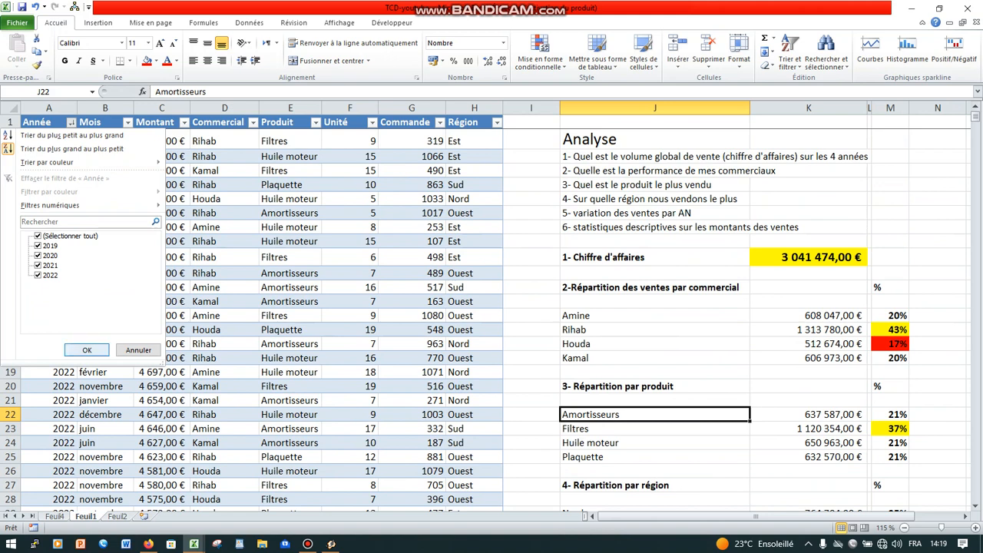
pyautogui.click(87, 350)
# Examine the formula-based results for sales by salesperson, product, region and year, plus the descriptive statistics.
pyautogui.click(654, 345)
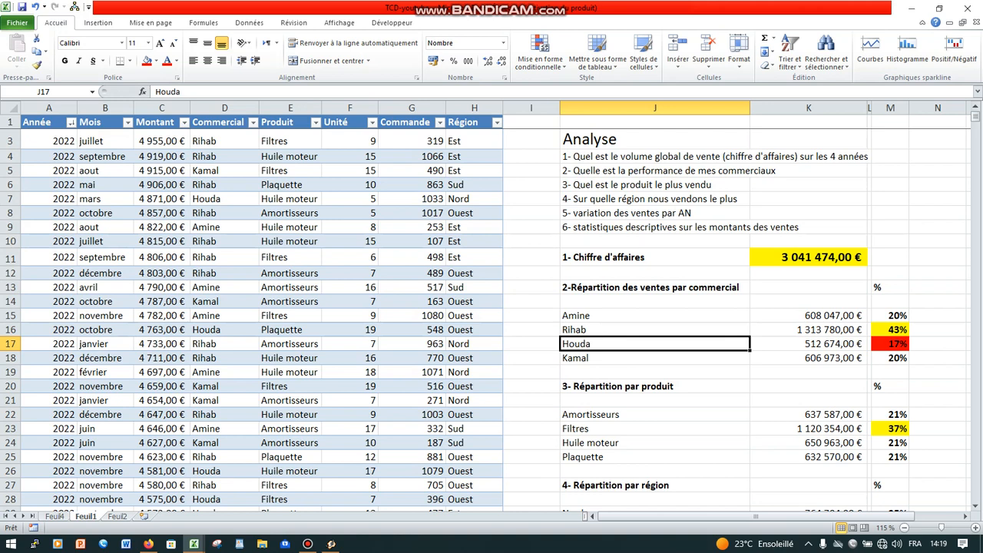
pyautogui.click(808, 329)
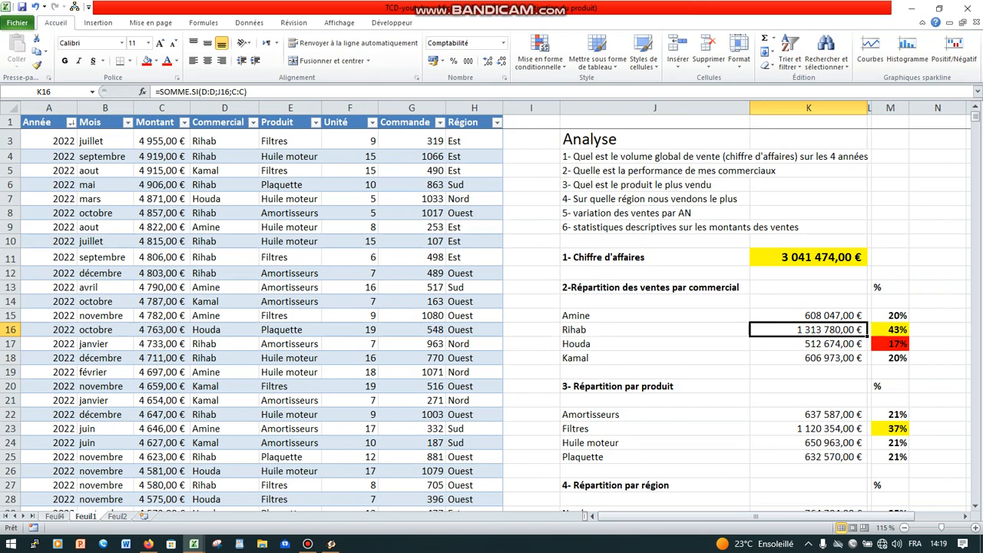
pyautogui.scroll(-8, 492, 307)
pyautogui.scroll(7, 491, 307)
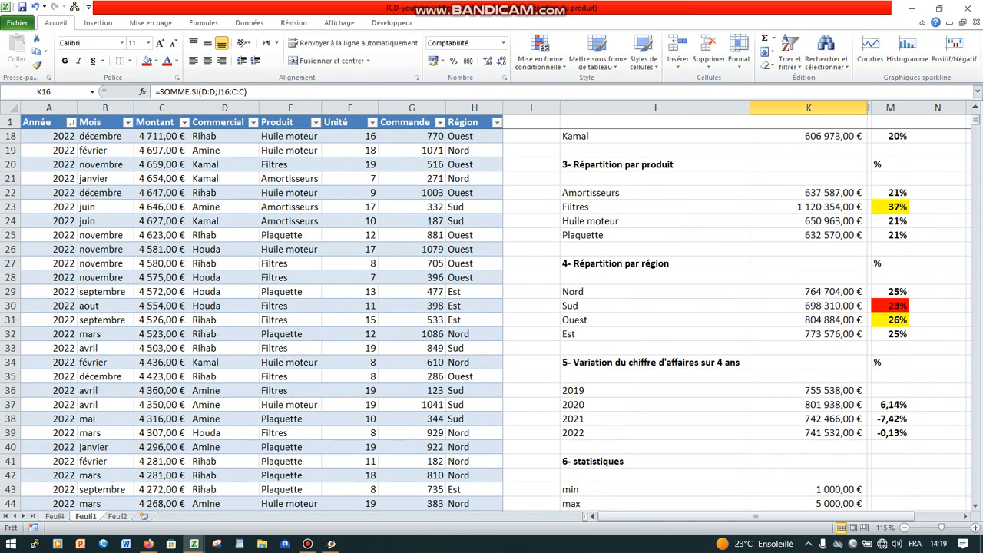
pyautogui.scroll(2, 492, 307)
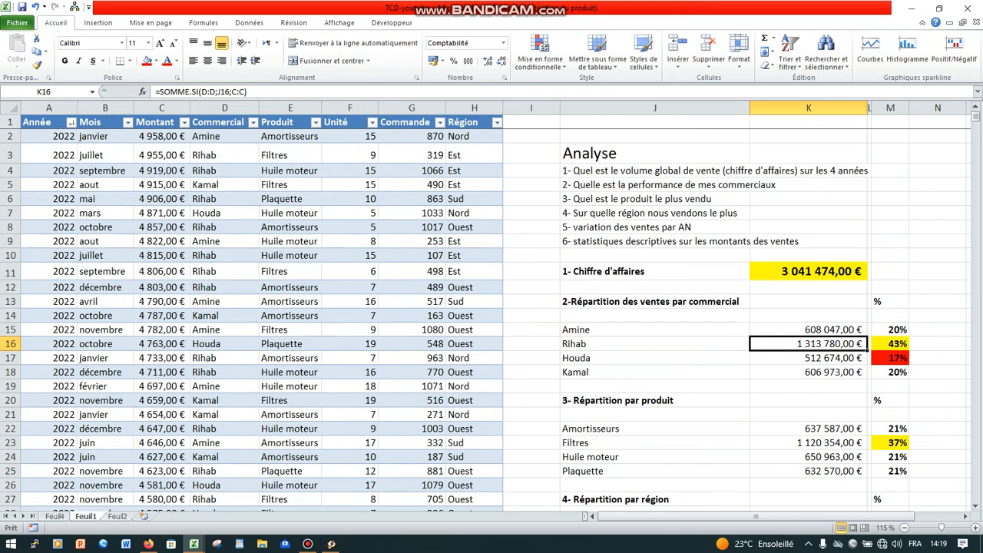
pyautogui.scroll(-3, 492, 308)
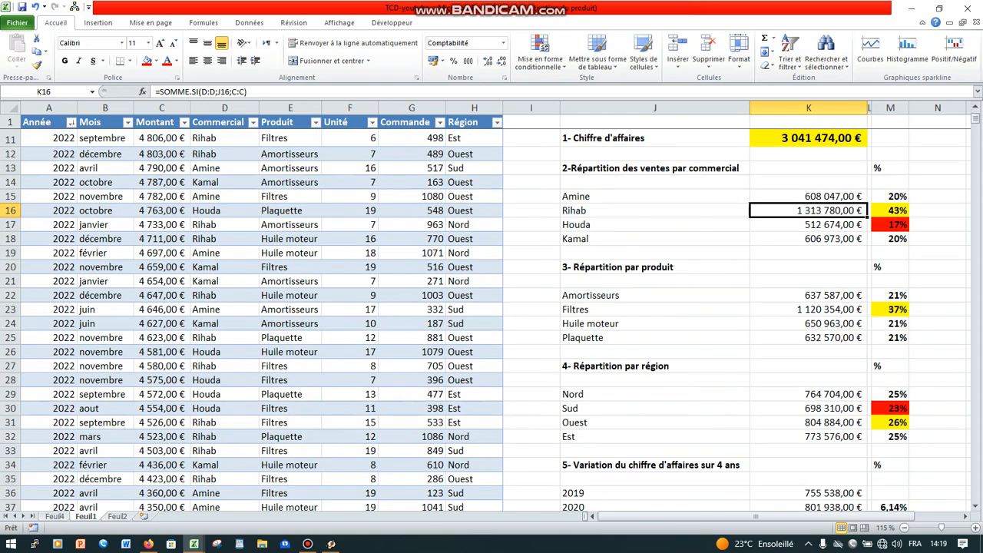
pyautogui.scroll(-2, 492, 308)
pyautogui.scroll(-2, 492, 307)
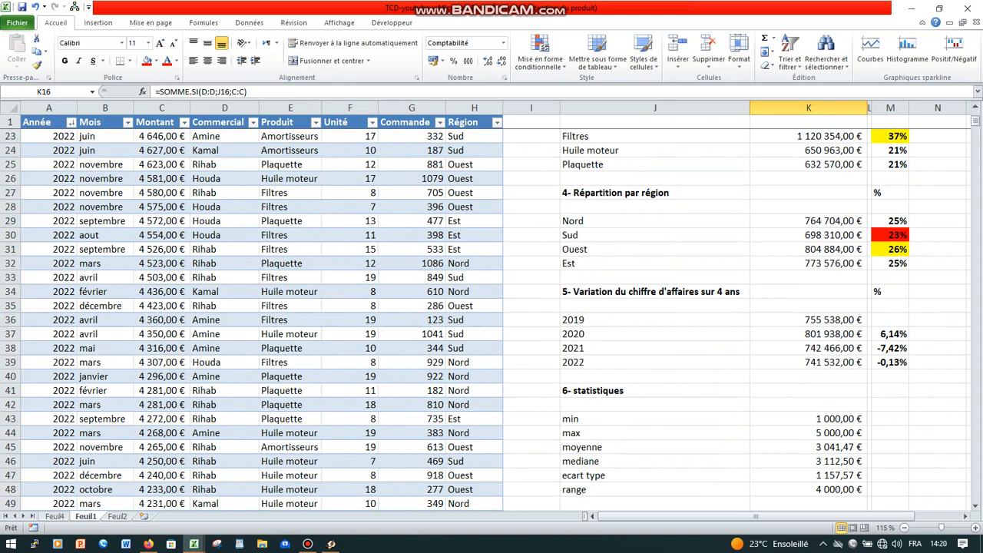
pyautogui.scroll(7, 492, 307)
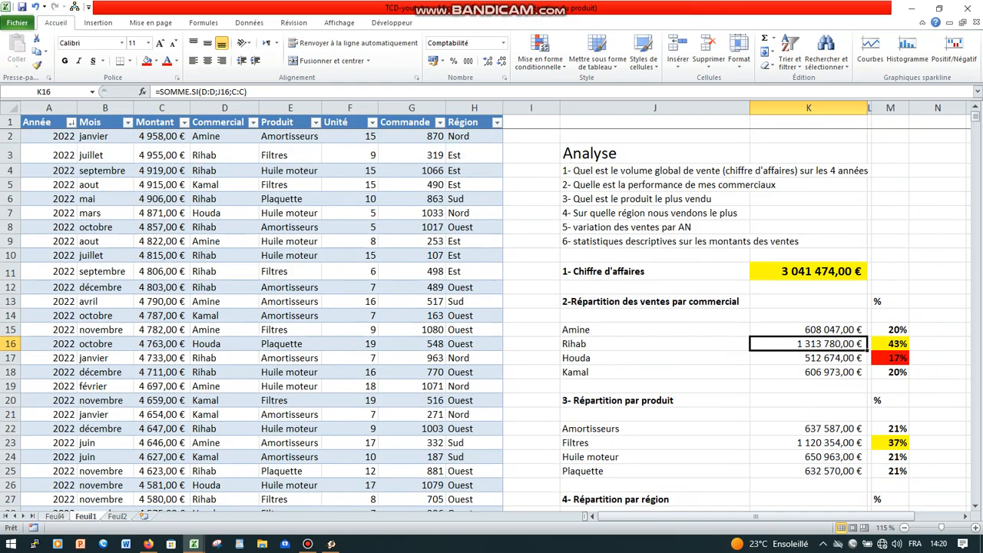
pyautogui.scroll(-3, 492, 307)
pyautogui.scroll(3, 492, 308)
pyautogui.keyDown('ctrl'); pyautogui.scroll(1, 492, 307); pyautogui.keyUp('ctrl')
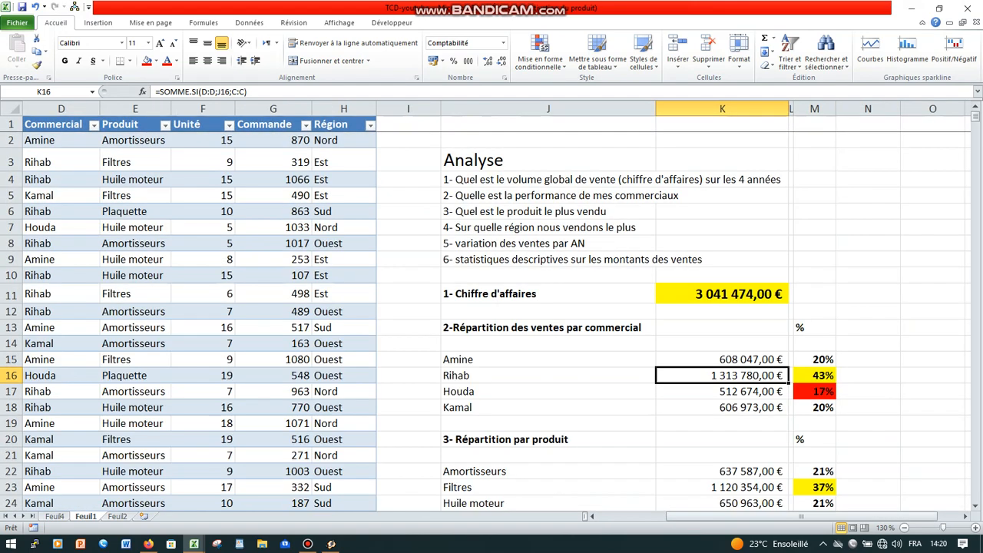
pyautogui.click(344, 195)
pyautogui.press('Home')
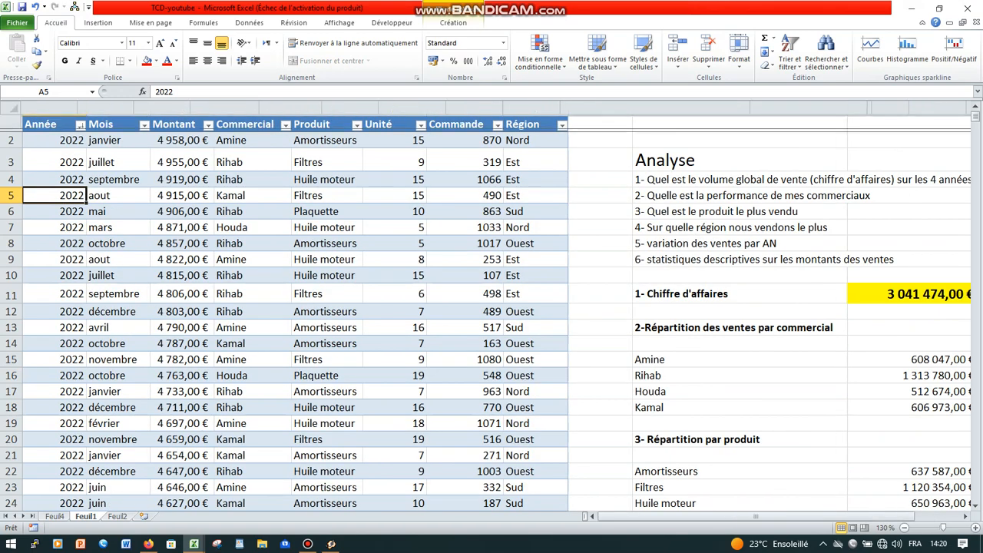
pyautogui.keyDown('ctrl'); pyautogui.scroll(-2, 491, 307); pyautogui.keyUp('ctrl')
pyautogui.keyDown('ctrl'); pyautogui.scroll(2, 492, 307); pyautogui.keyUp('ctrl')
pyautogui.keyDown('ctrl'); pyautogui.scroll(-1, 491, 308); pyautogui.keyUp('ctrl')
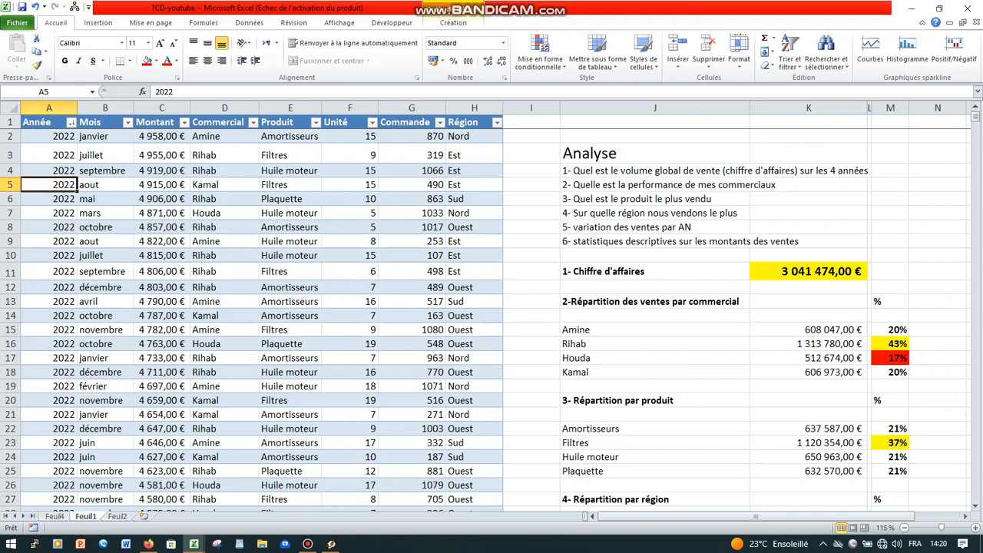
# Insert a pivot table based on the sales table Tableau1, placed in a new worksheet.
pyautogui.click(224, 198)
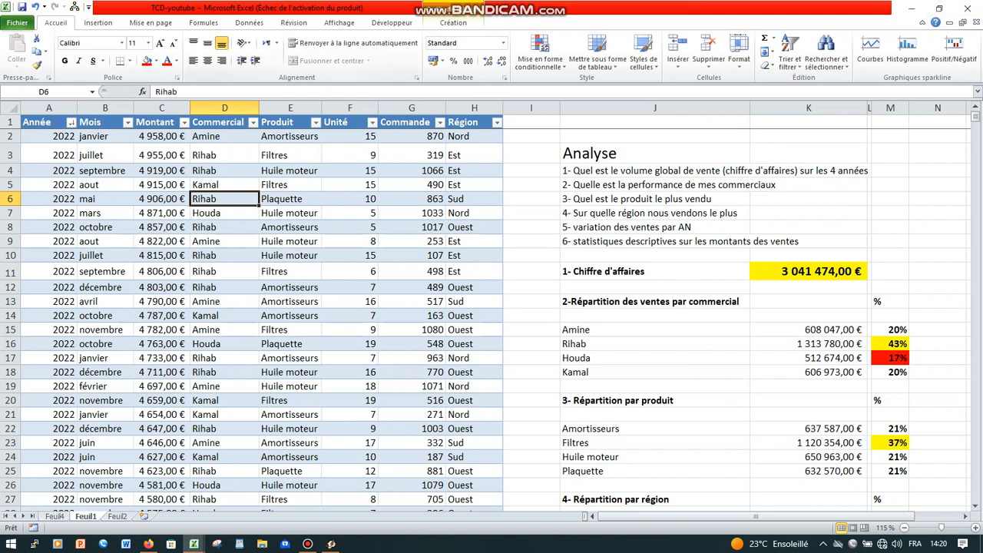
pyautogui.click(97, 22)
pyautogui.click(35, 61)
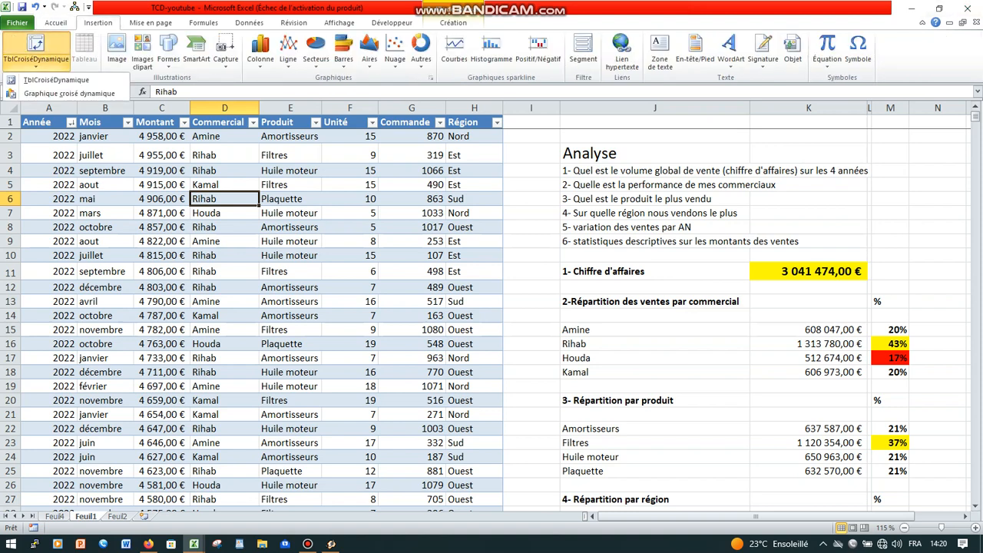
pyautogui.click(39, 80)
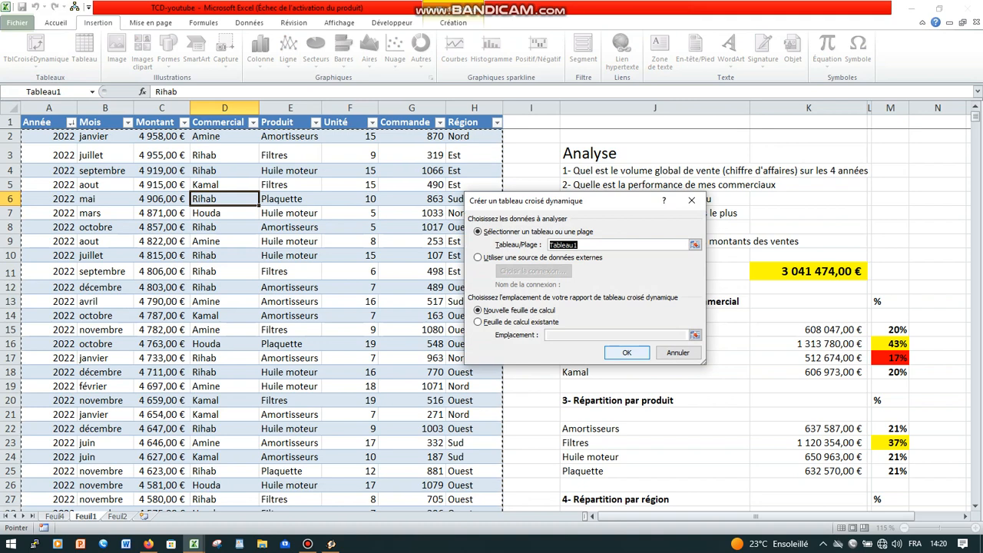
pyautogui.click(627, 353)
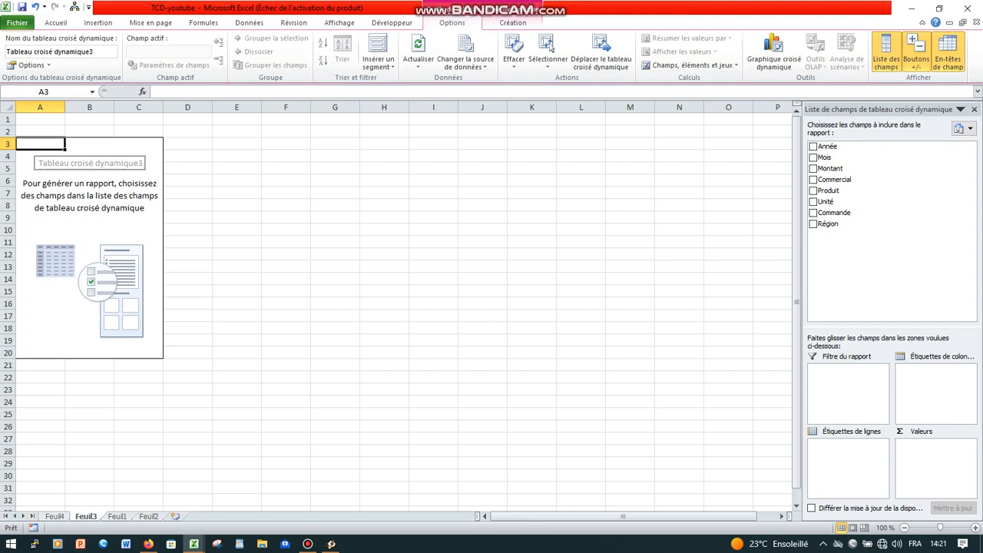
# Build the pivot table with Commercial as row labels and the sum of Montant as values.
pyautogui.hotkey('ctrl', 'pagedown')
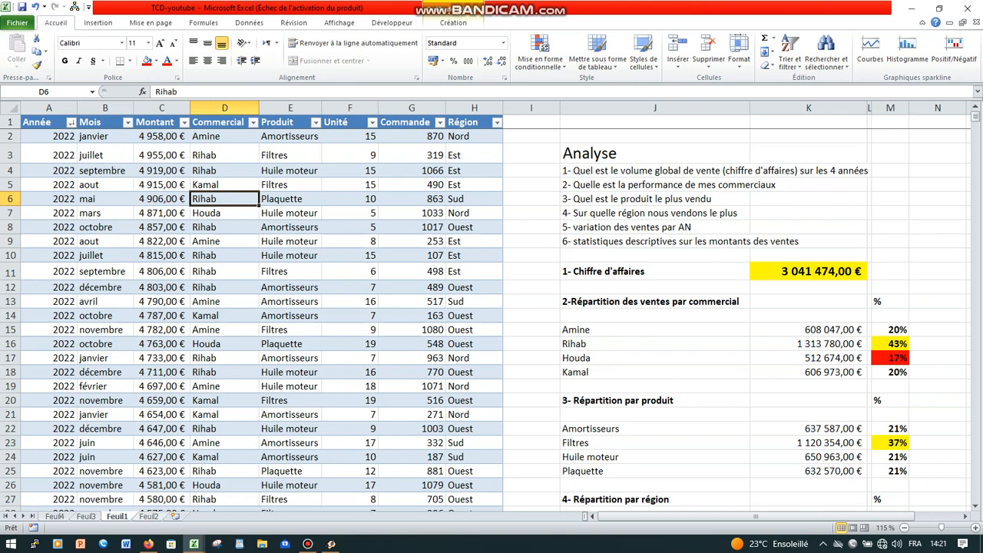
pyautogui.hotkey('ctrl', 'pagedown')
pyautogui.hotkey('ctrl', 'pageup')
pyautogui.hotkey('ctrl', 'pageup')
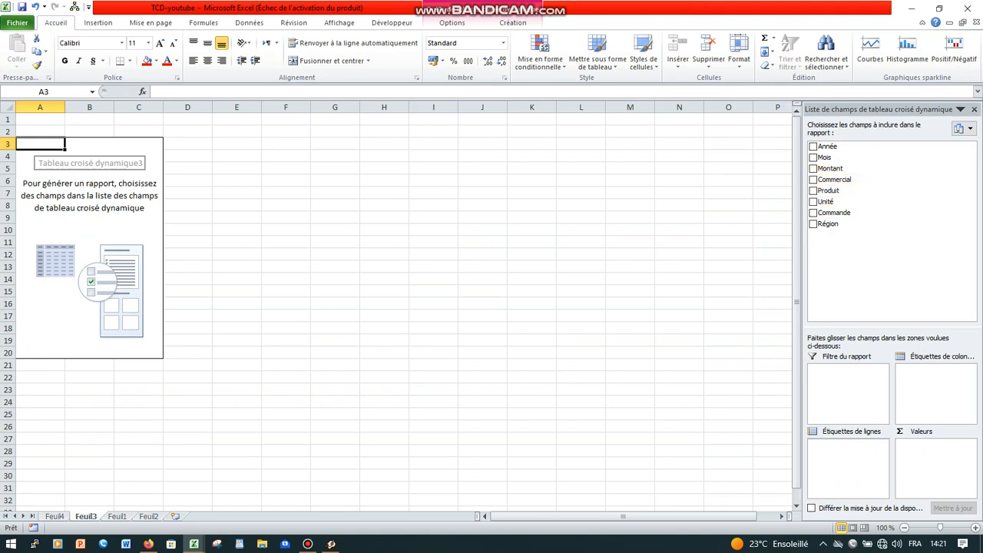
pyautogui.moveTo(834, 180); pyautogui.dragTo(845, 446)
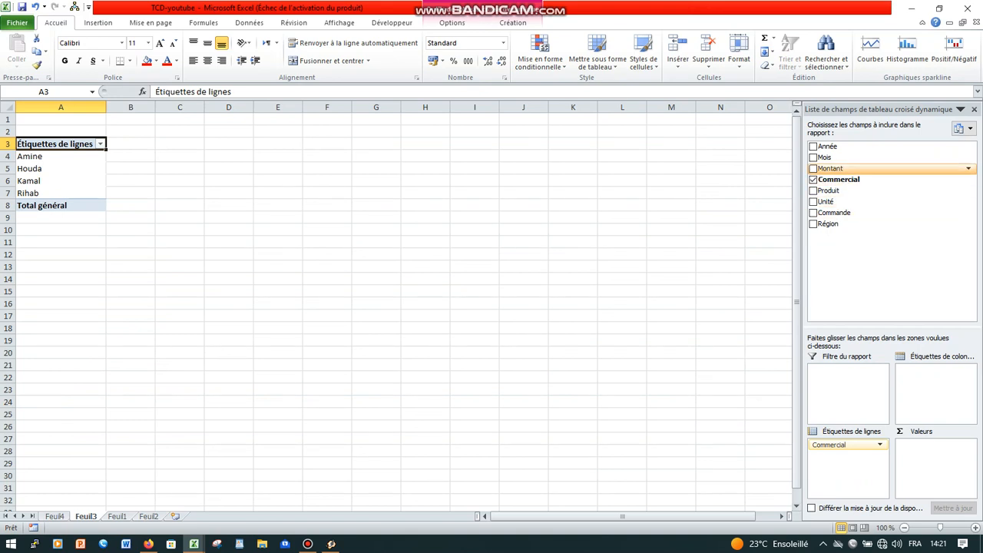
pyautogui.moveTo(831, 168); pyautogui.dragTo(935, 454)
pyautogui.click(211, 316)
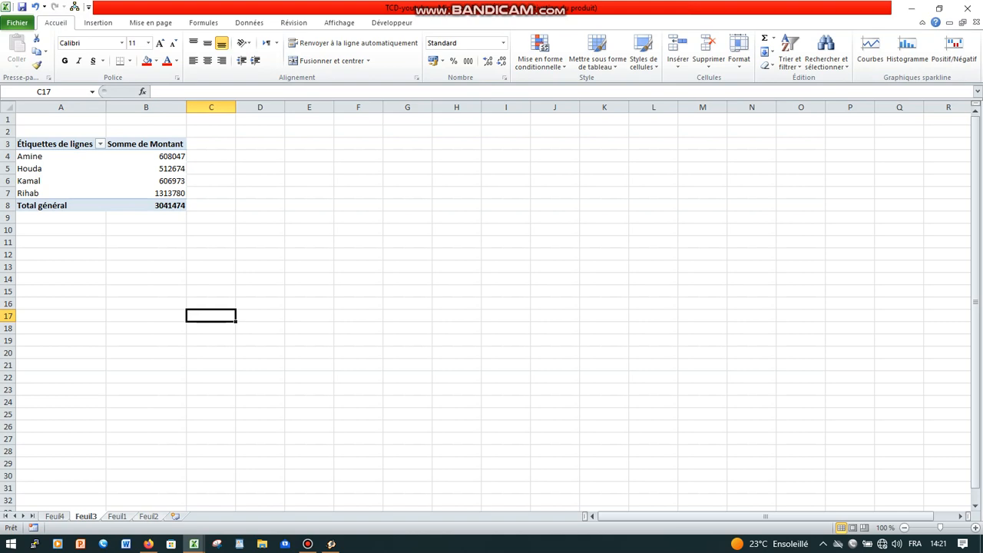
# Apply the Monétaire number format to the pivot table's Somme de Montant value field.
pyautogui.hotkey('ctrl', 'pagedown')
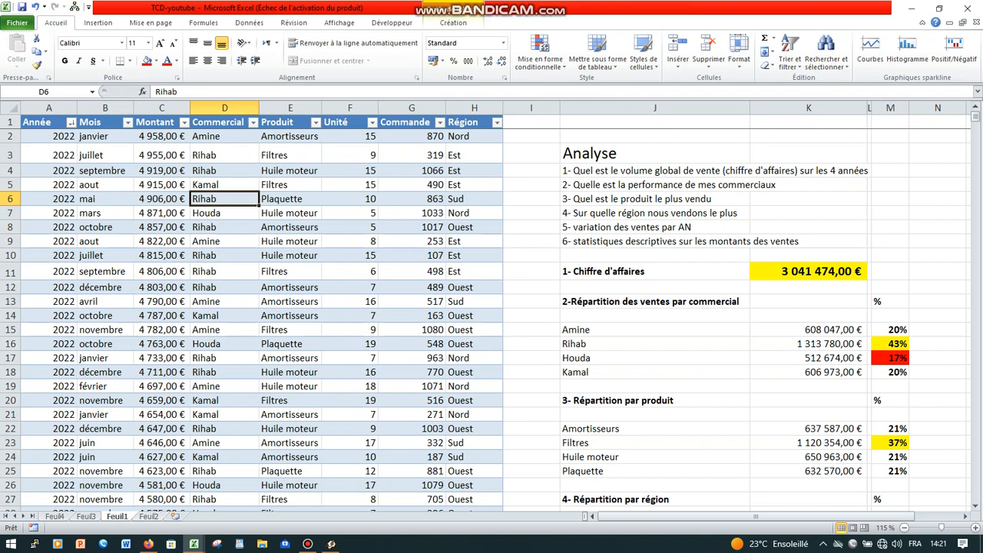
pyautogui.hotkey('ctrl', 'pageup')
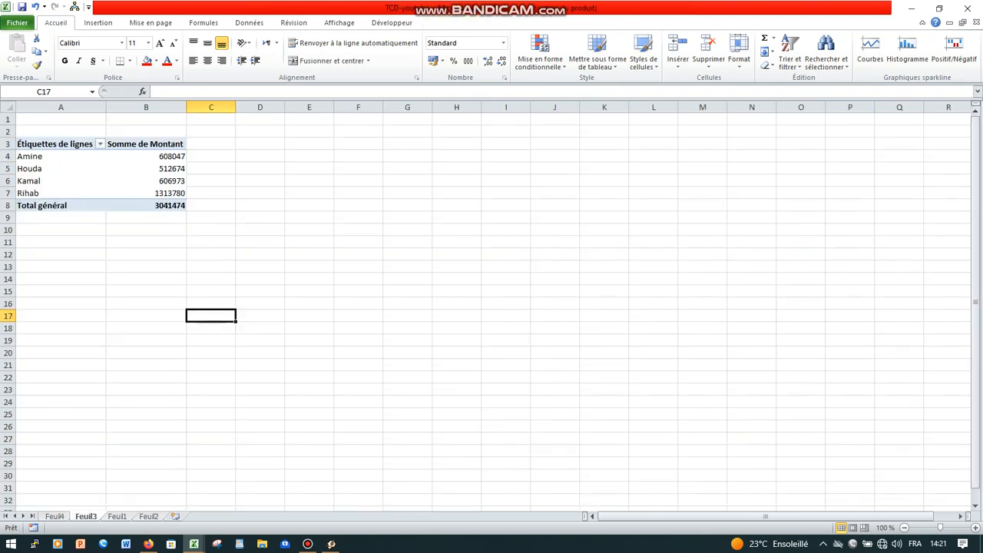
pyautogui.click(146, 193)
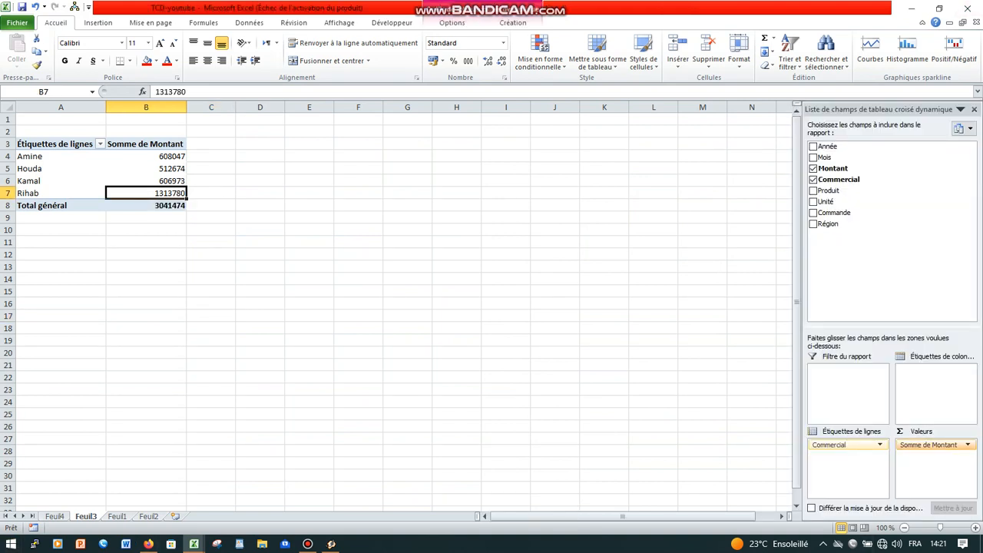
pyautogui.click(933, 445)
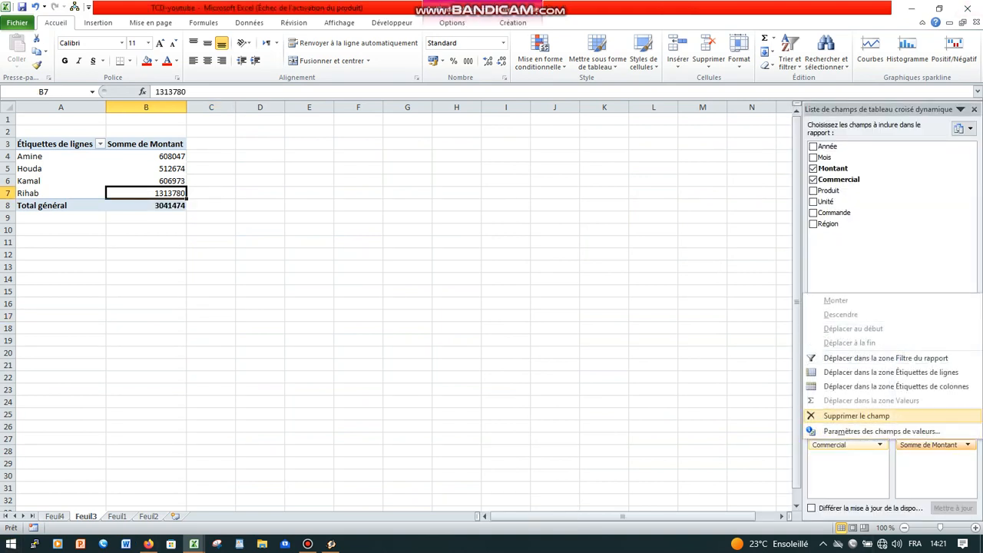
pyautogui.click(882, 431)
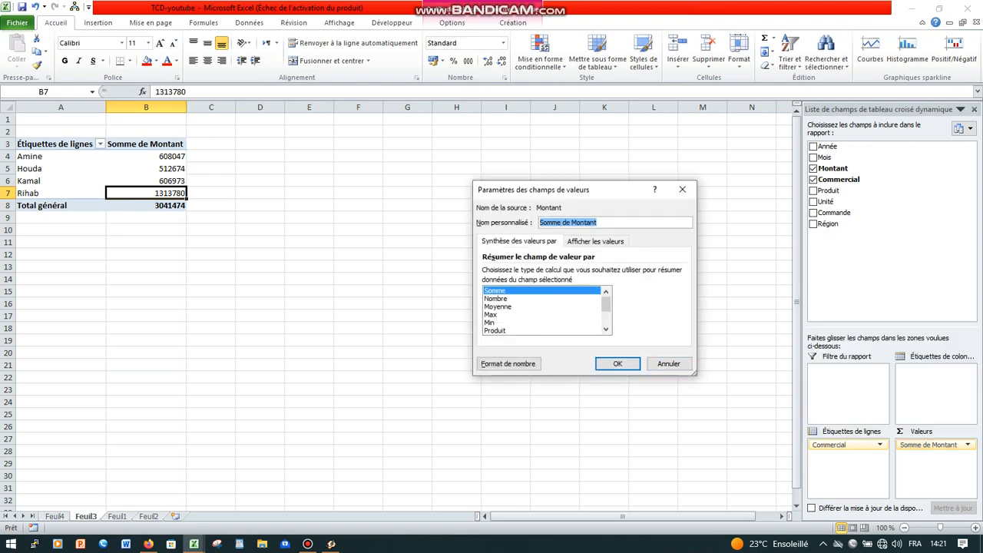
pyautogui.click(508, 363)
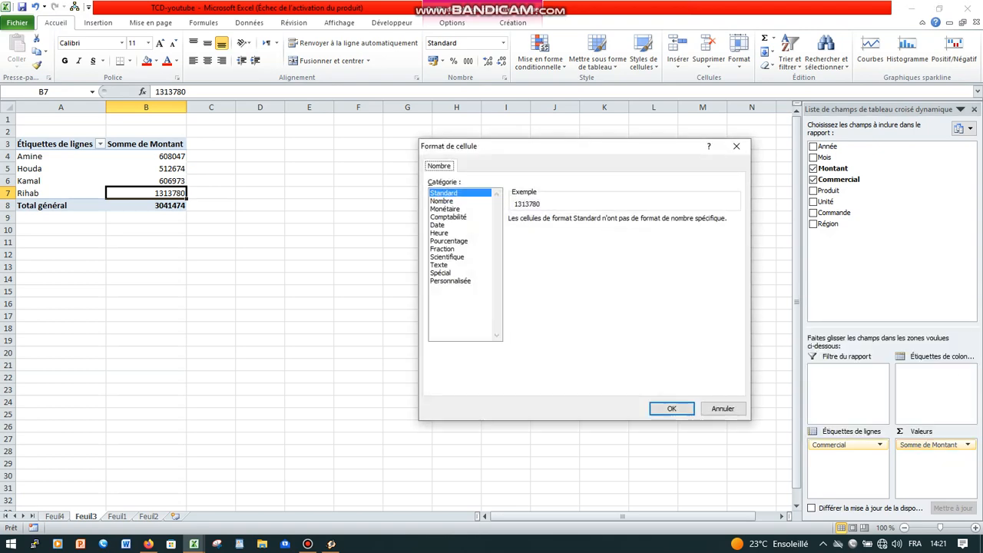
pyautogui.click(445, 209)
pyautogui.click(671, 408)
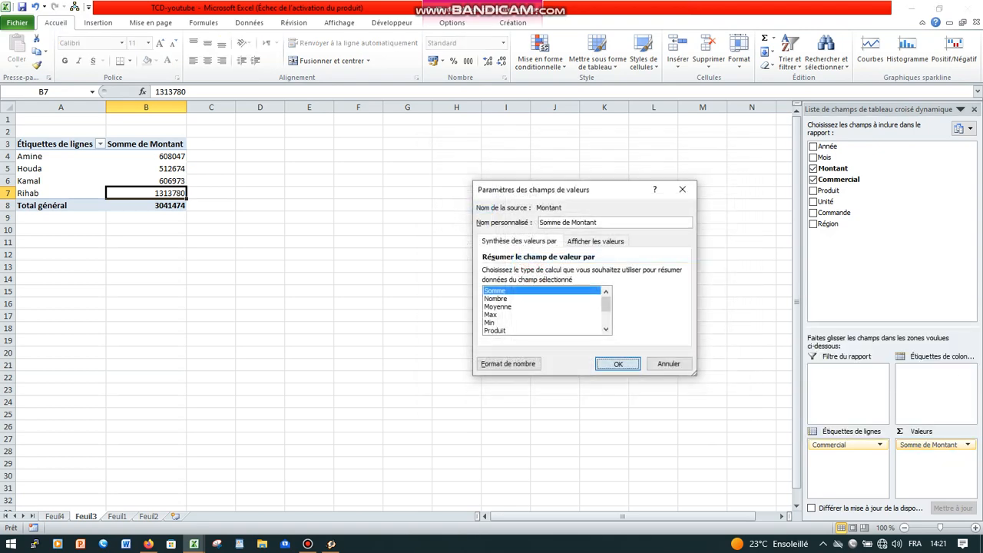
pyautogui.press('Return')
pyautogui.click(407, 229)
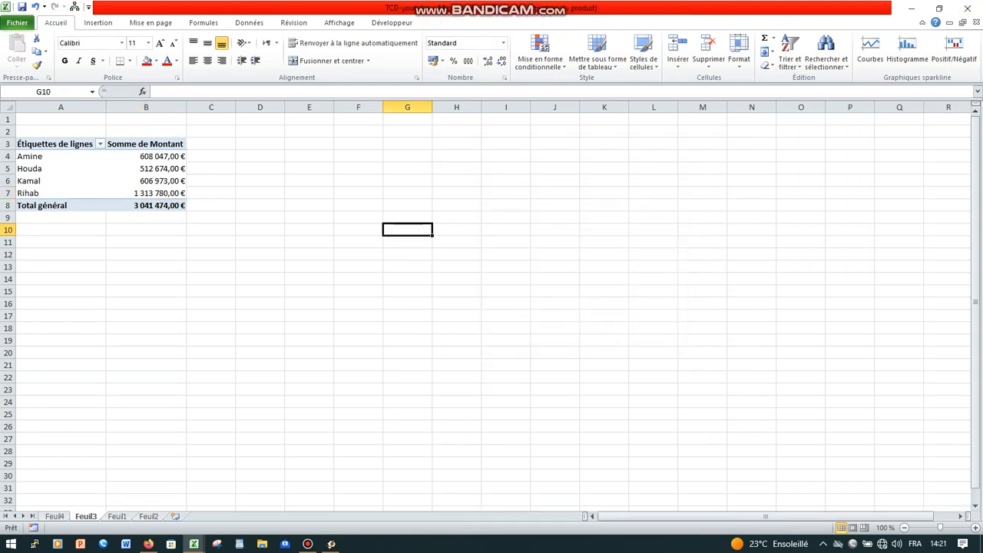
# Duplicate the salesperson pivot table in A3:B8 by copying it to cell D3 of the same sheet.
pyautogui.moveTo(31, 192); pyautogui.dragTo(31, 156)
pyautogui.click(210, 303)
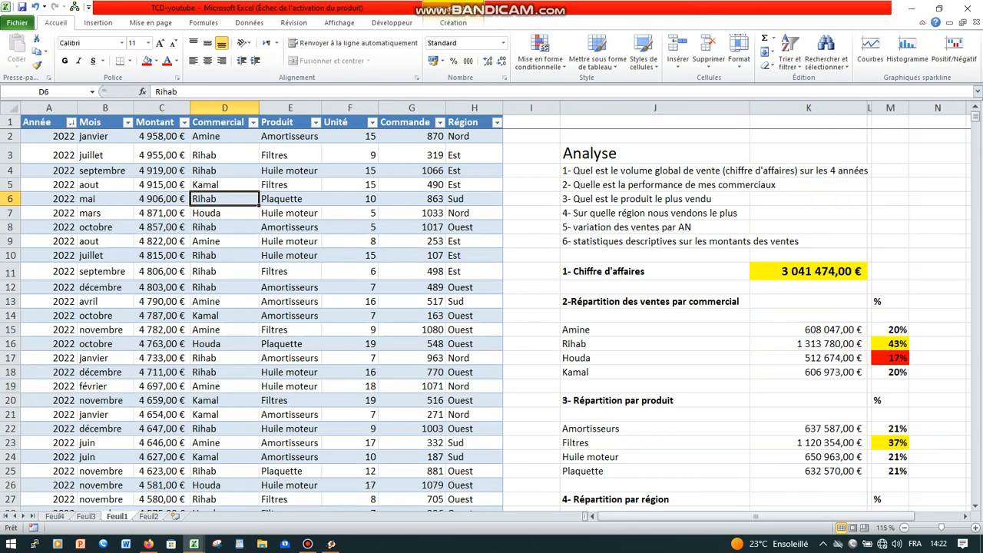
pyautogui.scroll(-2, 492, 323)
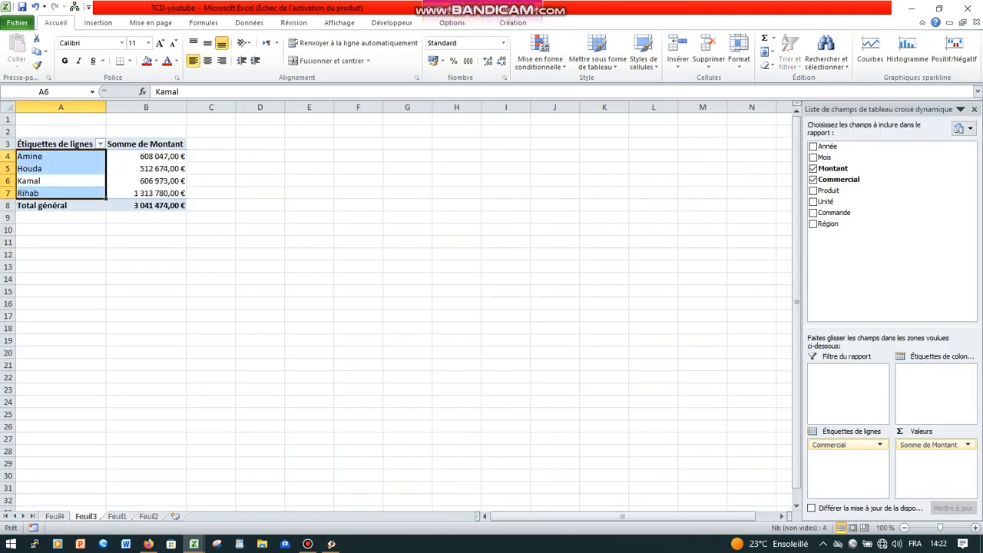
pyautogui.moveTo(55, 144); pyautogui.dragTo(158, 207)
pyautogui.hotkey('ctrl', 'c')
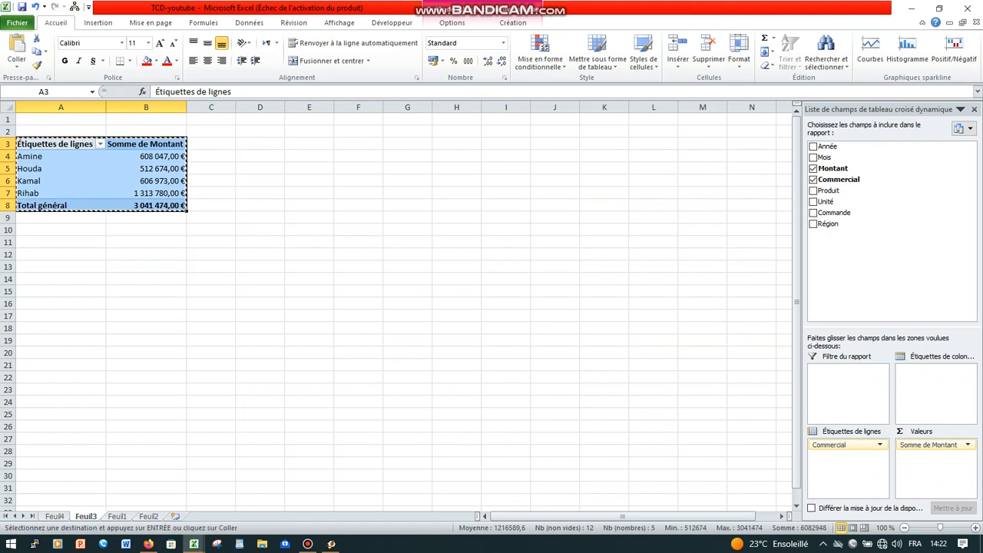
pyautogui.click(260, 144)
pyautogui.hotkey('ctrl', 'v')
pyautogui.click(456, 303)
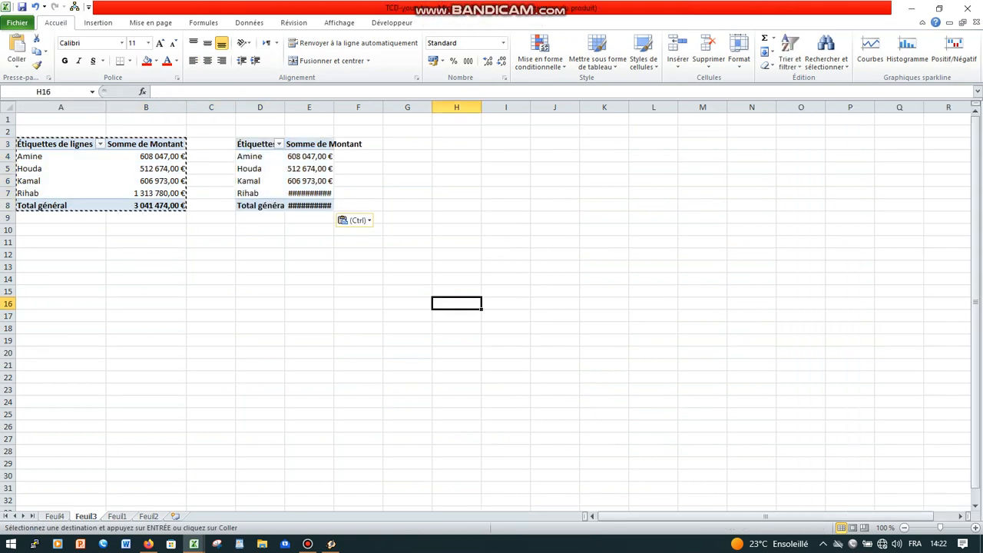
# Replace Commercial with Produit as the row labels of the pivot table copied to D3.
pyautogui.click(310, 169)
pyautogui.click(260, 178)
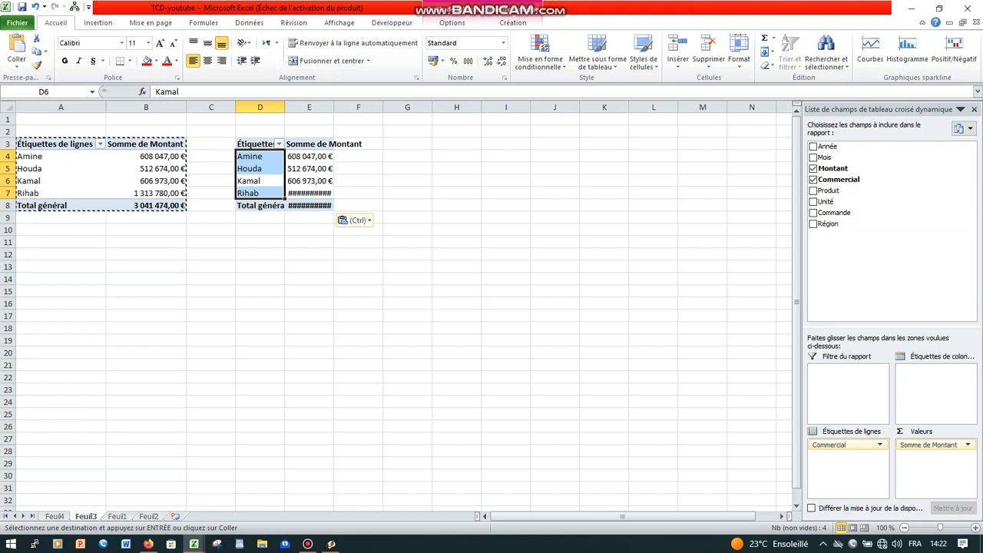
pyautogui.click(848, 445)
pyautogui.moveTo(848, 445); pyautogui.dragTo(676, 368)
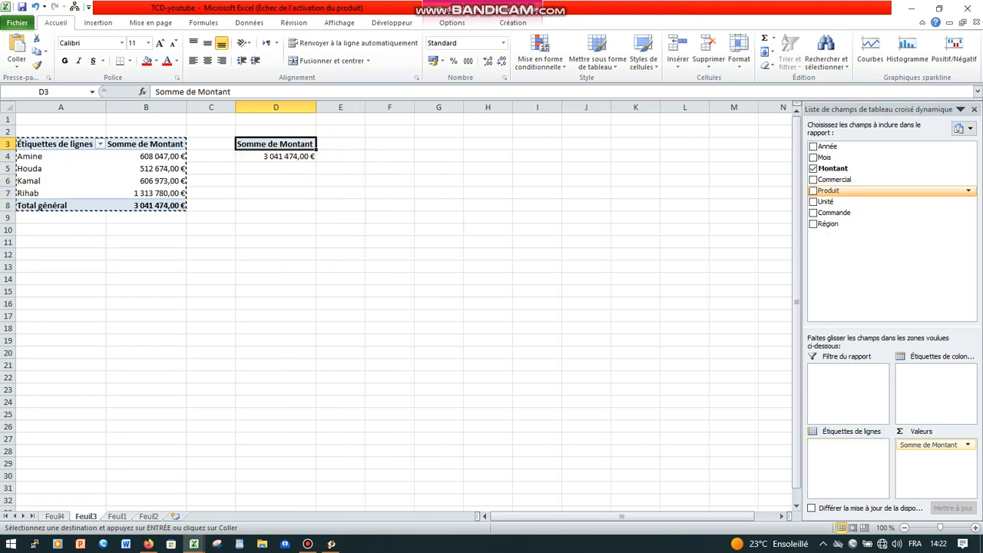
pyautogui.click(813, 191)
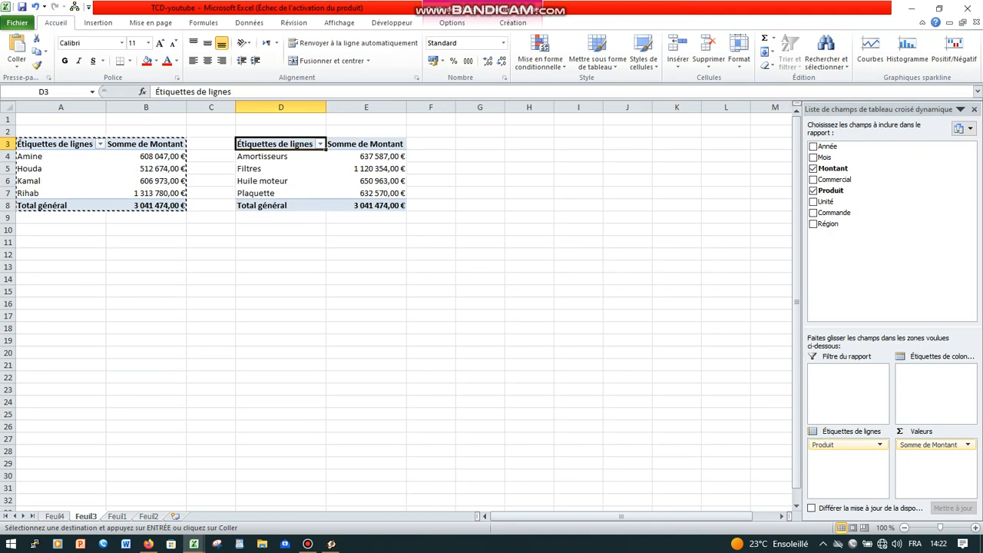
# Add Montant a second time to the values of the product pivot table.
pyautogui.press('Escape')
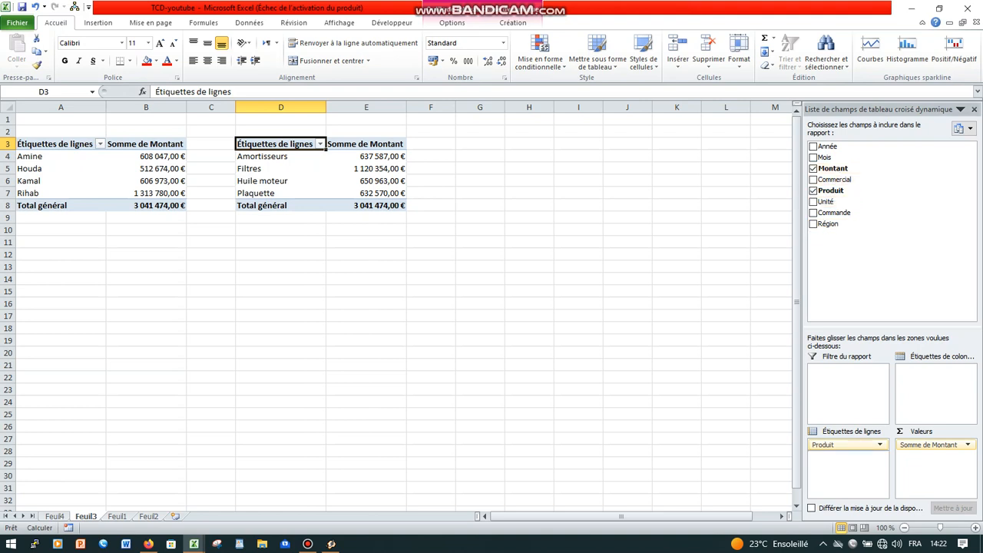
pyautogui.moveTo(833, 169); pyautogui.dragTo(933, 458)
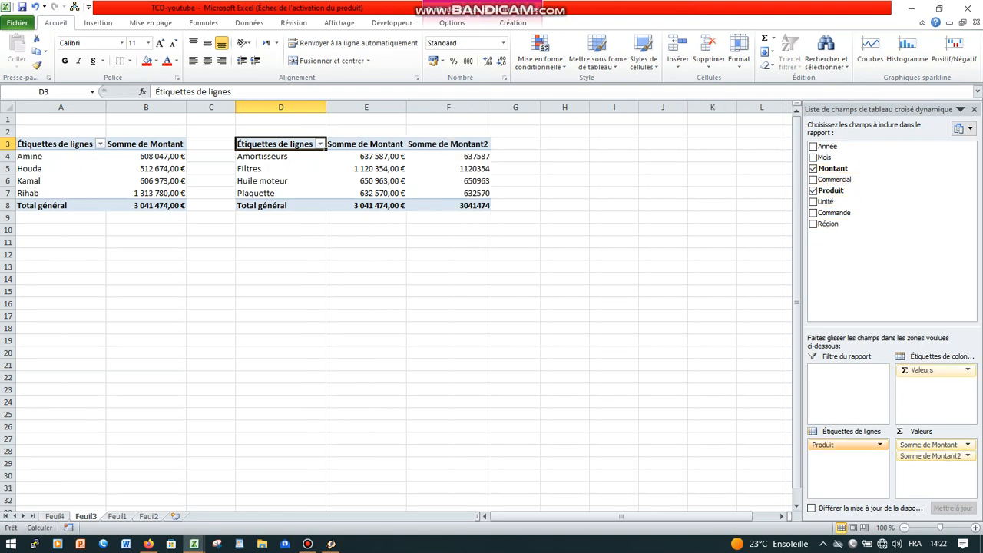
pyautogui.click(933, 456)
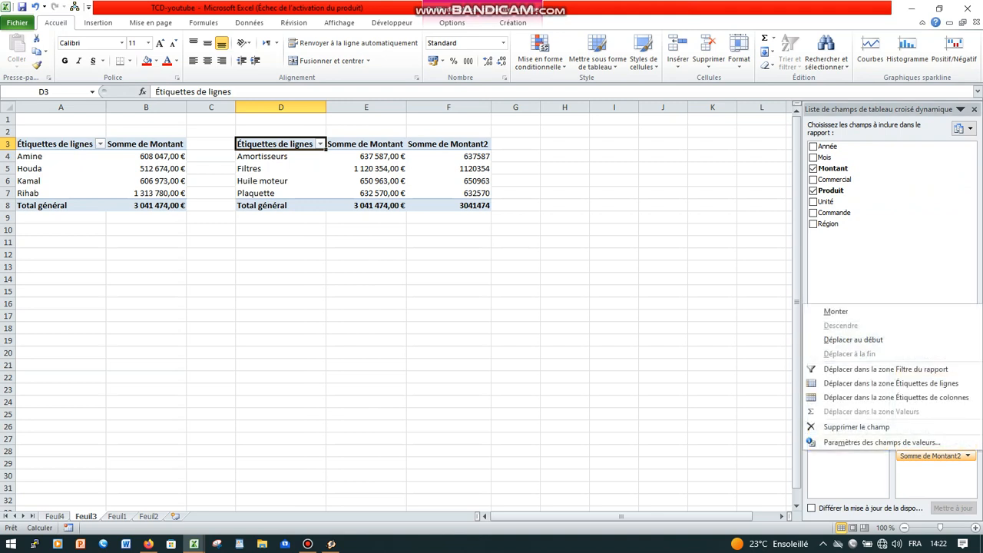
pyautogui.click(882, 443)
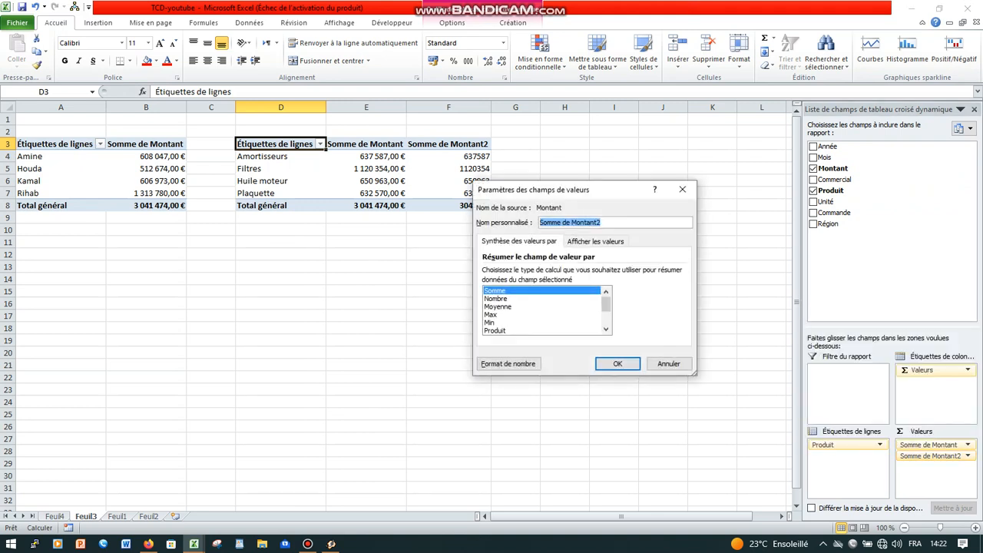
pyautogui.click(308, 544)
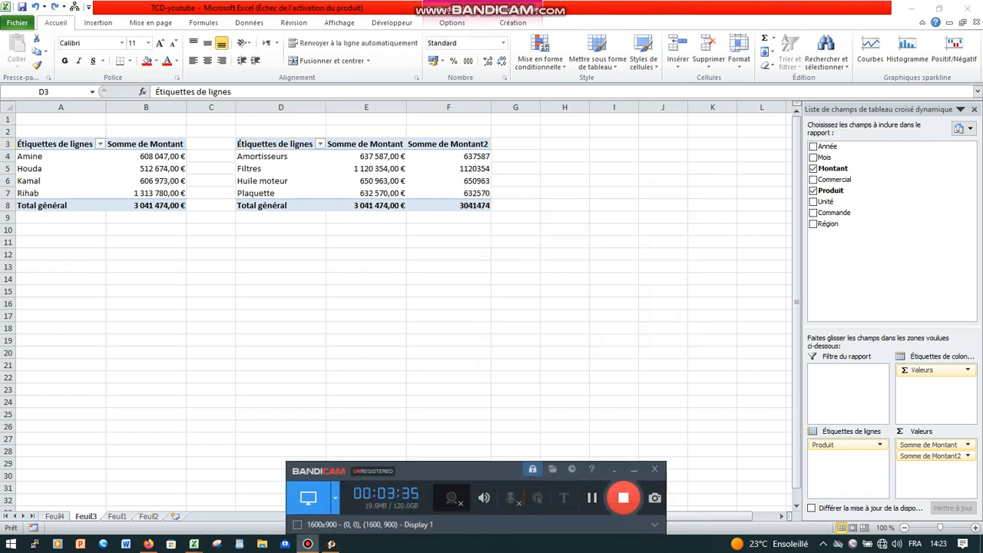
pyautogui.click(947, 456)
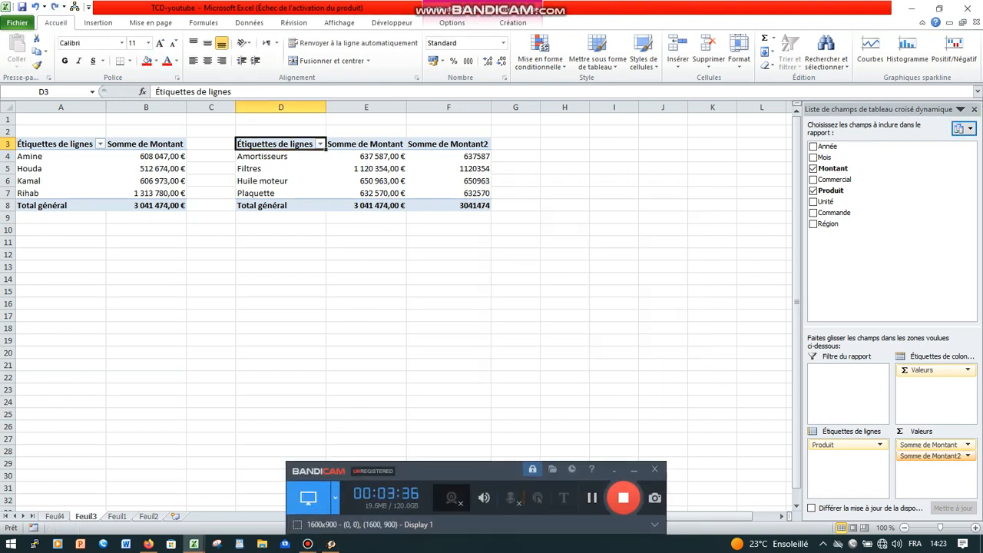
pyautogui.click(953, 457)
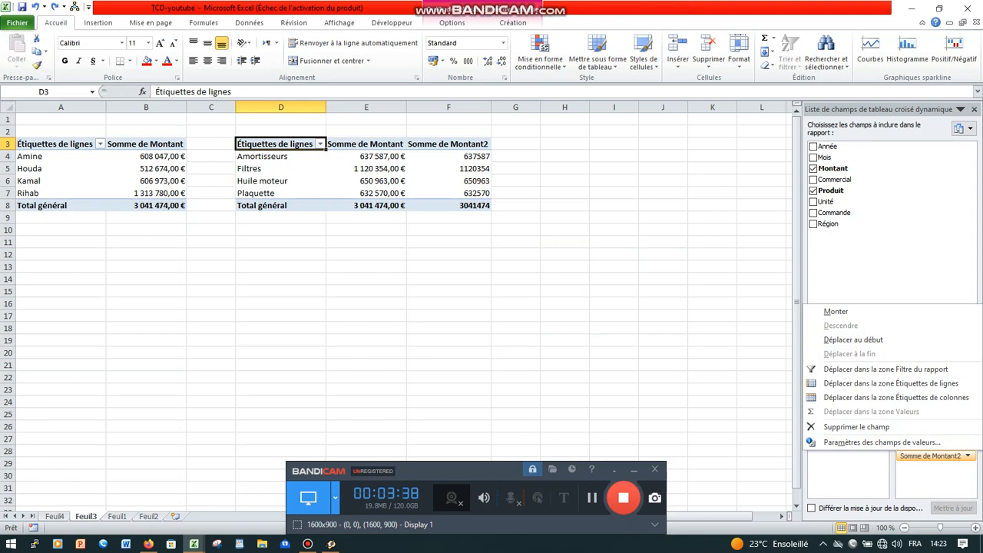
pyautogui.click(633, 470)
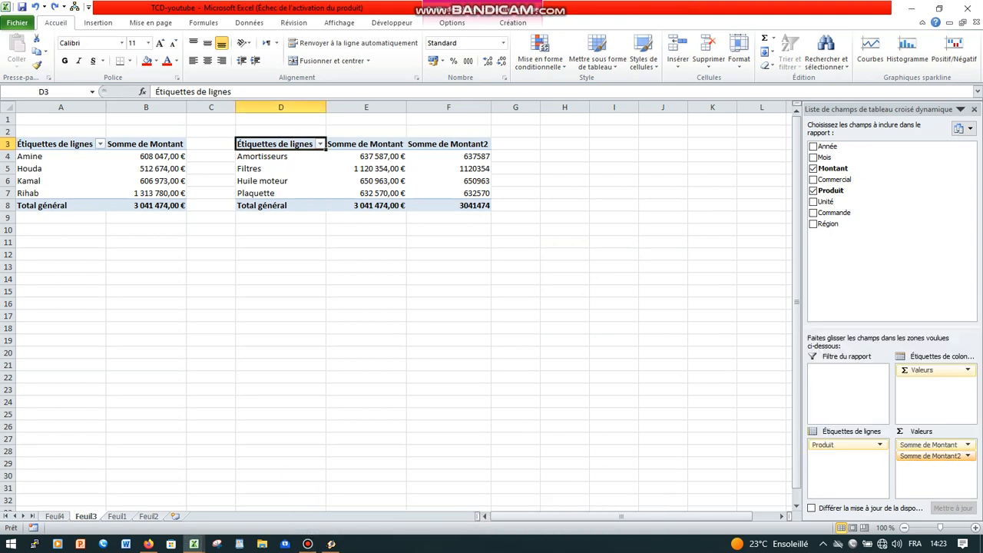
# Show the product pivot table's Somme de Montant2 values as % du total général.
pyautogui.click(953, 456)
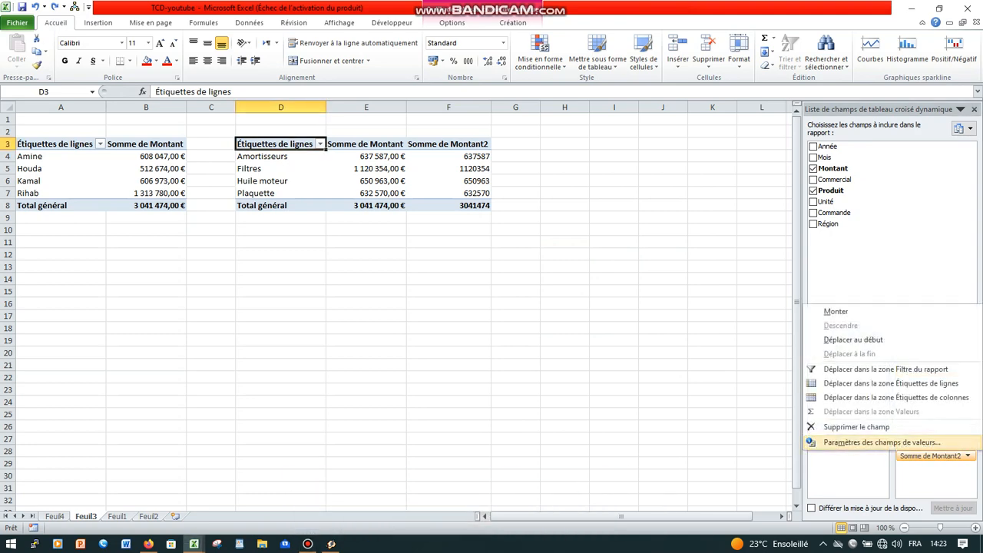
pyautogui.click(882, 443)
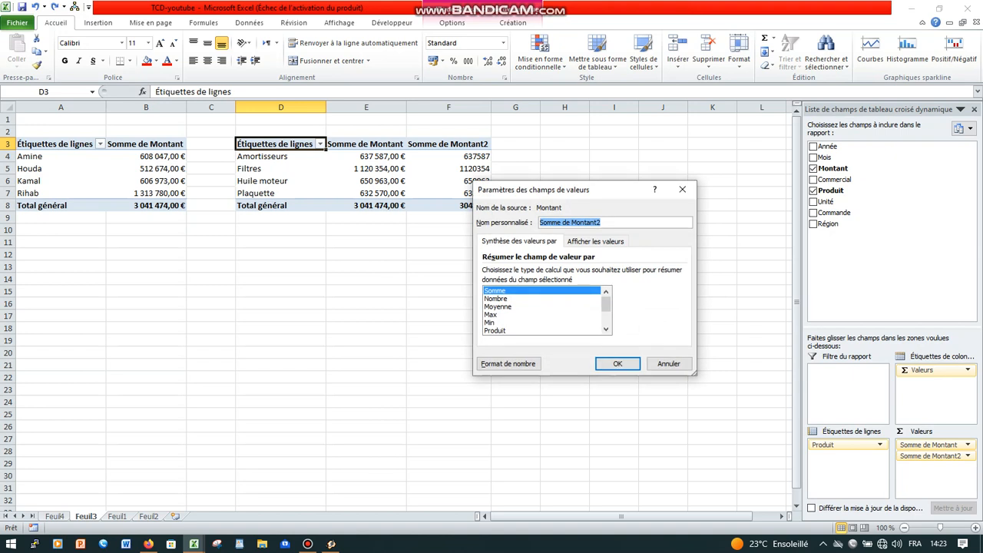
pyautogui.click(596, 241)
pyautogui.click(681, 272)
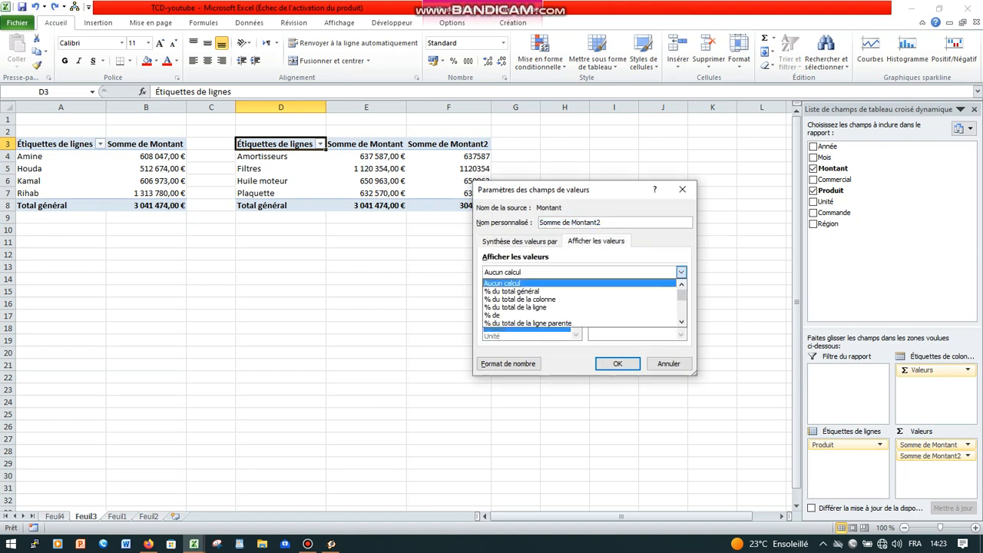
pyautogui.click(523, 291)
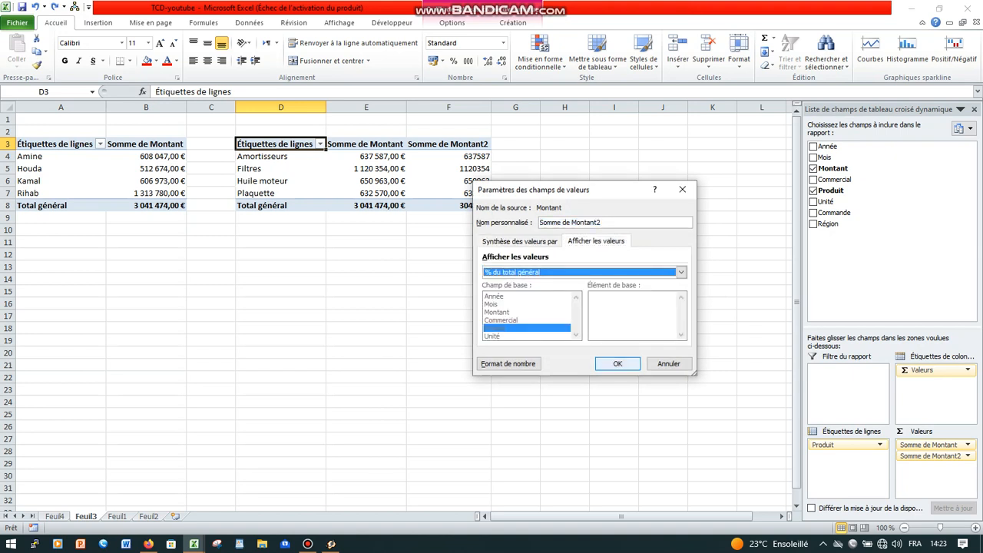
pyautogui.click(618, 364)
pyautogui.click(449, 365)
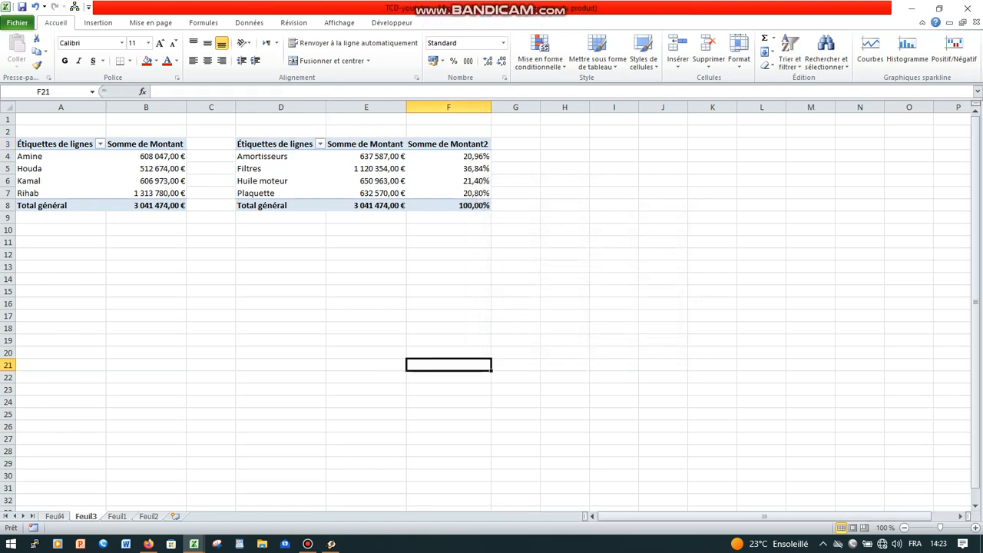
pyautogui.moveTo(449, 156); pyautogui.dragTo(449, 206)
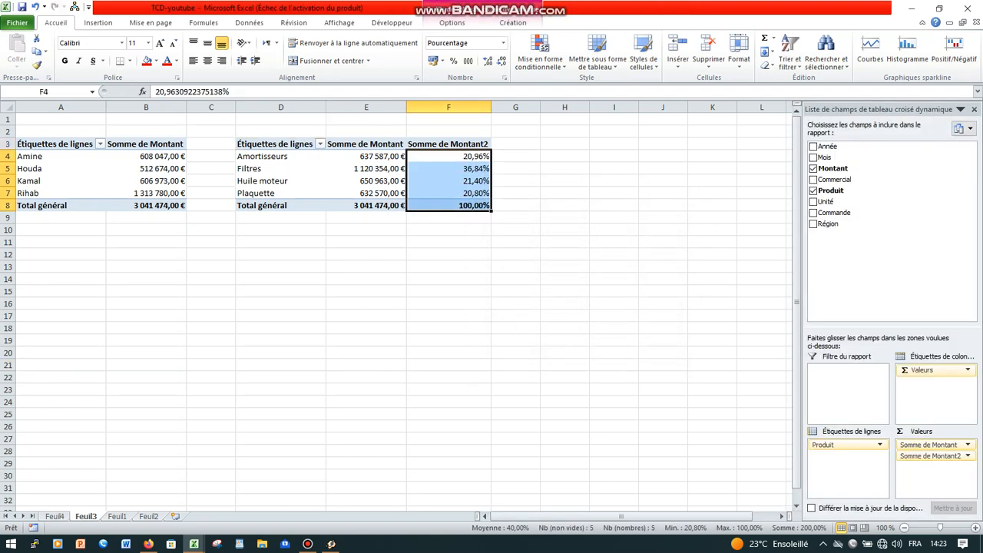
pyautogui.click(146, 402)
# Add Montant a second time to the salesperson pivot table's values and show it as % du total général.
pyautogui.click(146, 156)
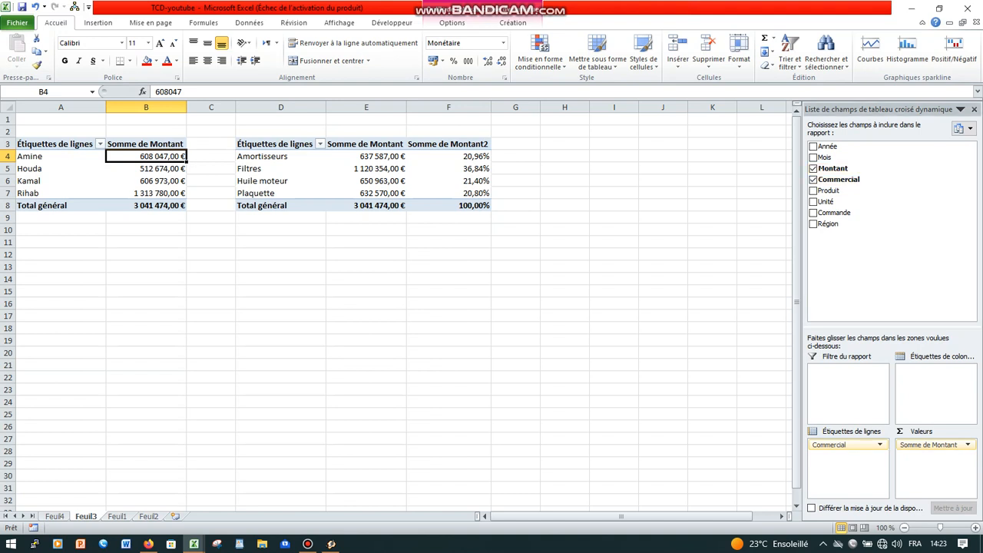
pyautogui.moveTo(833, 168); pyautogui.dragTo(931, 462)
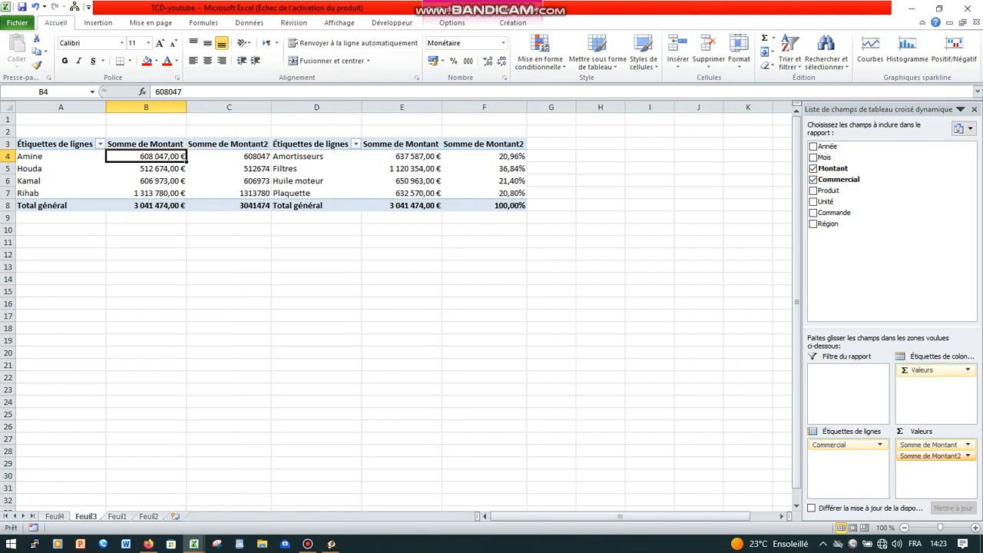
pyautogui.click(930, 444)
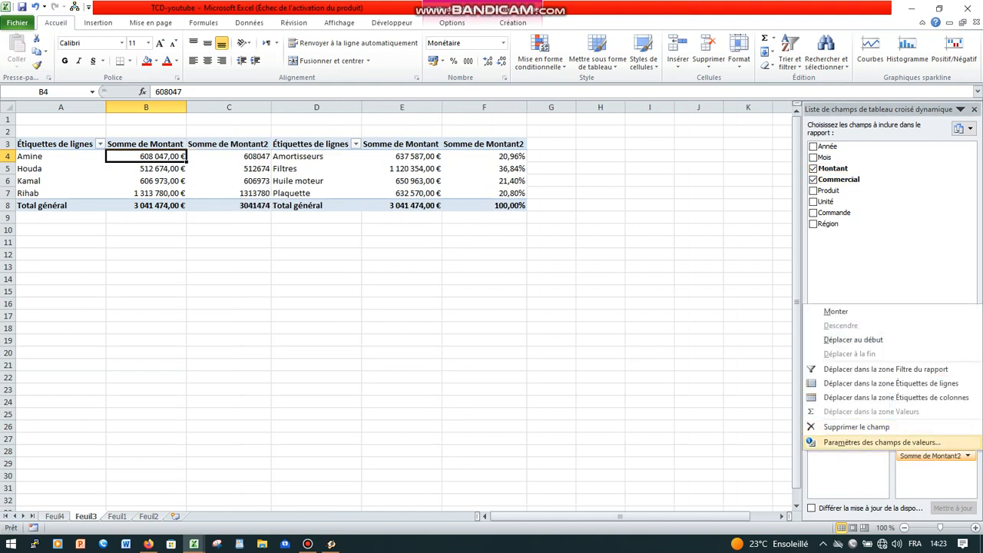
pyautogui.click(882, 442)
pyautogui.click(596, 241)
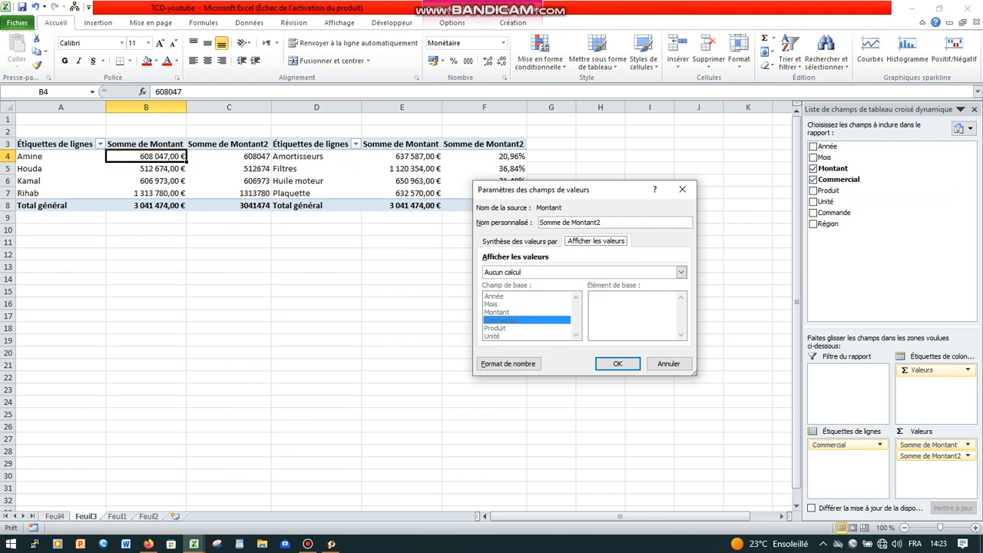
pyautogui.click(681, 272)
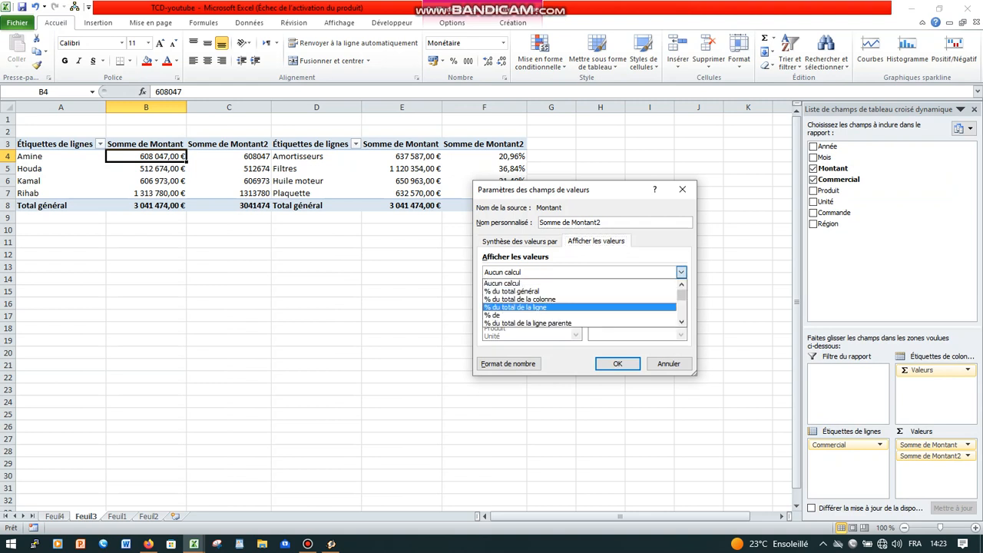
pyautogui.click(537, 292)
pyautogui.click(618, 364)
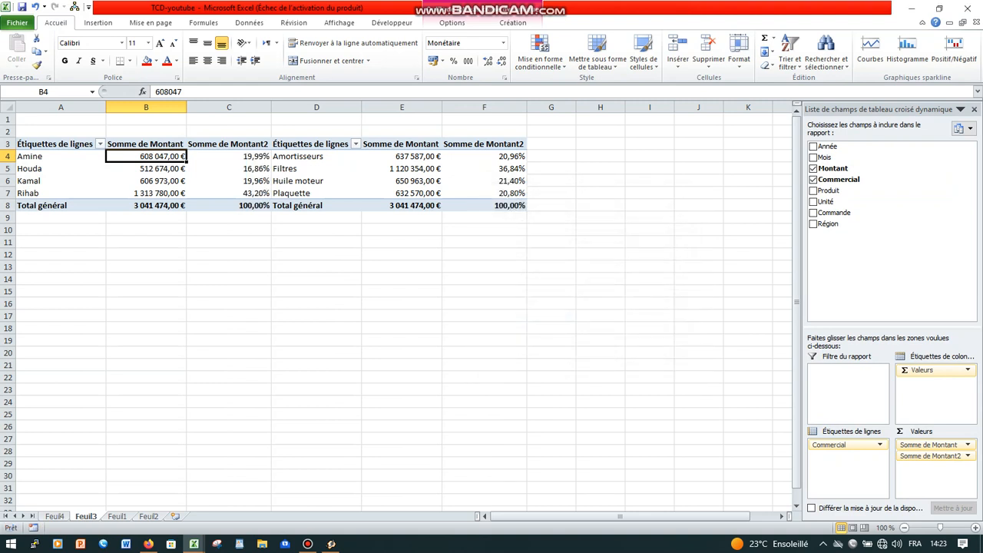
pyautogui.click(317, 365)
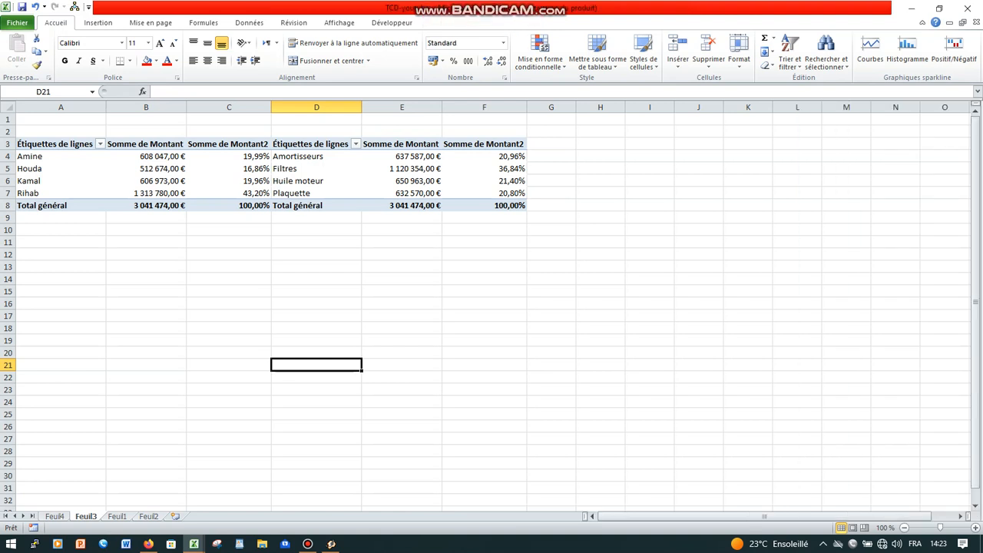
# Insert a blank column at D to separate the salesperson and product pivot tables.
pyautogui.click(316, 107)
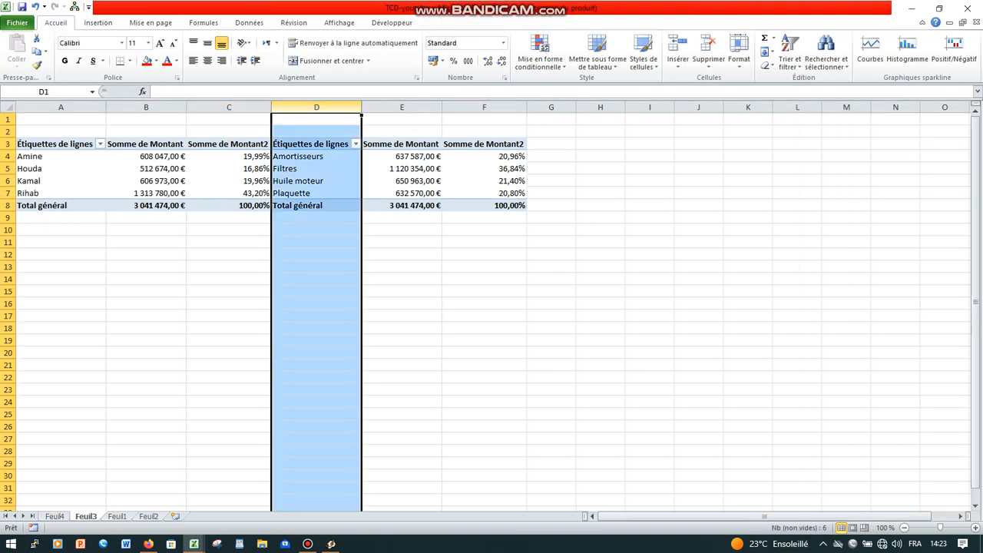
pyautogui.rightClick(277, 107)
pyautogui.click(307, 184)
pyautogui.moveTo(314, 328); pyautogui.dragTo(314, 340)
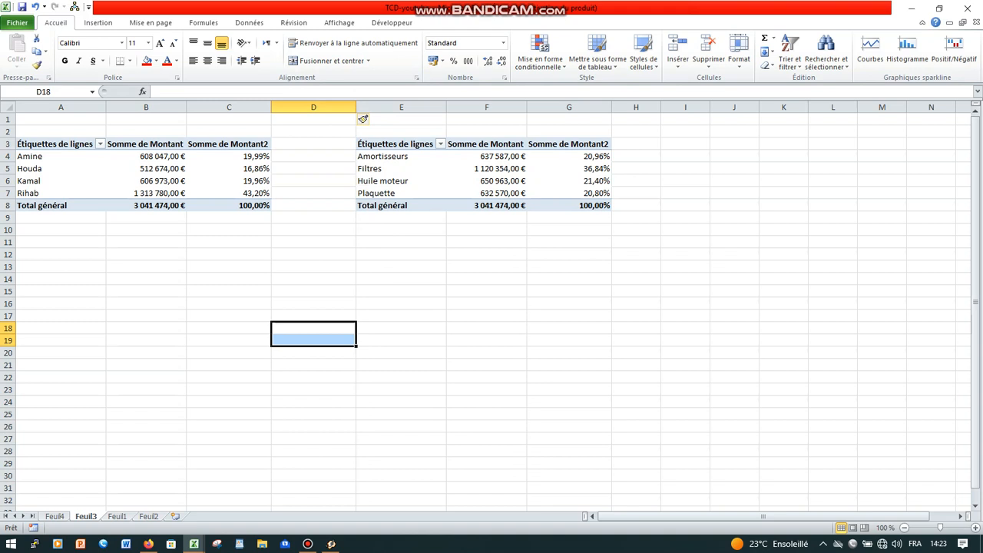
# Duplicate the salesperson pivot table in A3:C8 by copying it to cell A11 of the same sheet.
pyautogui.click(246, 192)
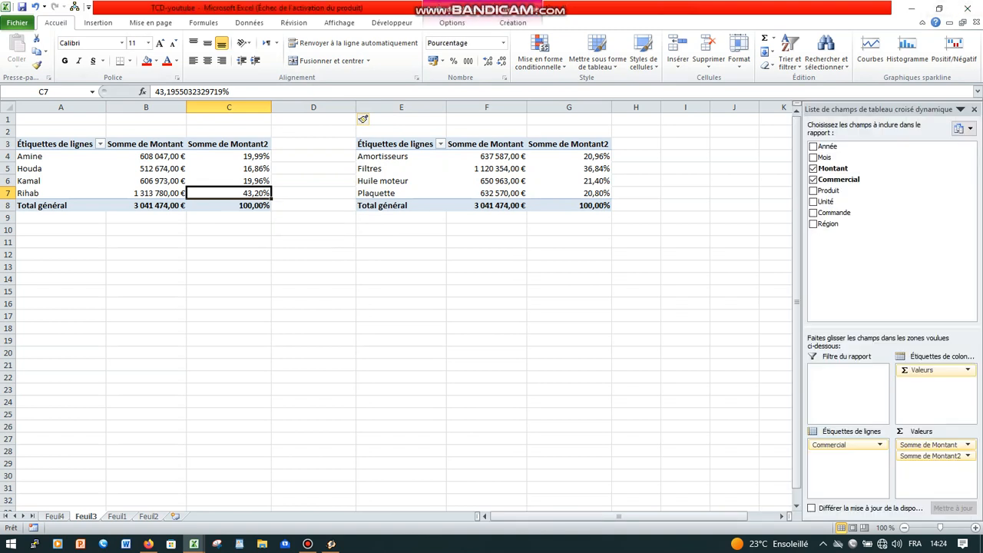
pyautogui.click(146, 143)
pyautogui.moveTo(54, 144); pyautogui.dragTo(231, 205)
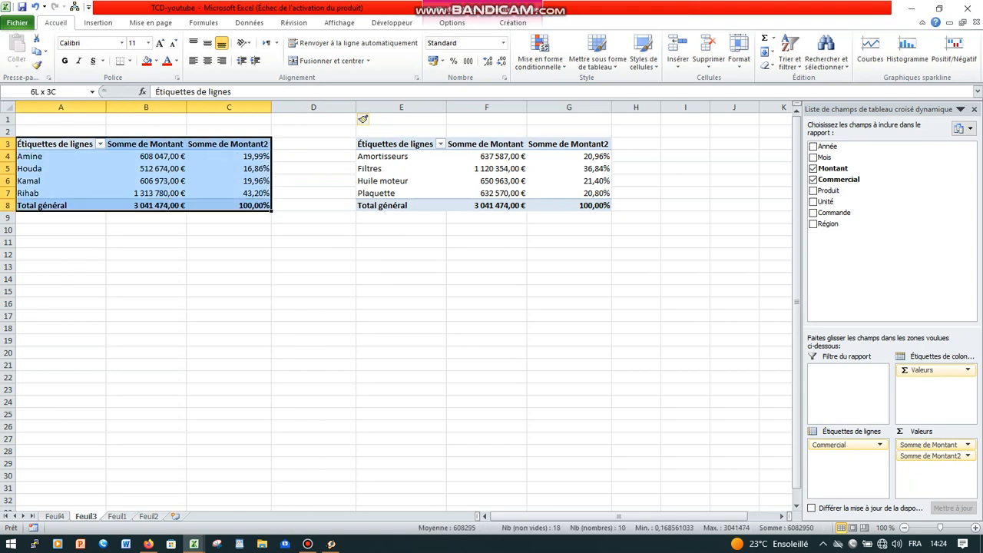
pyautogui.hotkey('ctrl', 'c')
pyautogui.press('Down')
pyautogui.press('Down')
pyautogui.press('Down')
pyautogui.press('Down')
pyautogui.press('Down')
pyautogui.press('Down')
pyautogui.press('Down')
pyautogui.press('Down')
pyautogui.hotkey('ctrl', 'v')
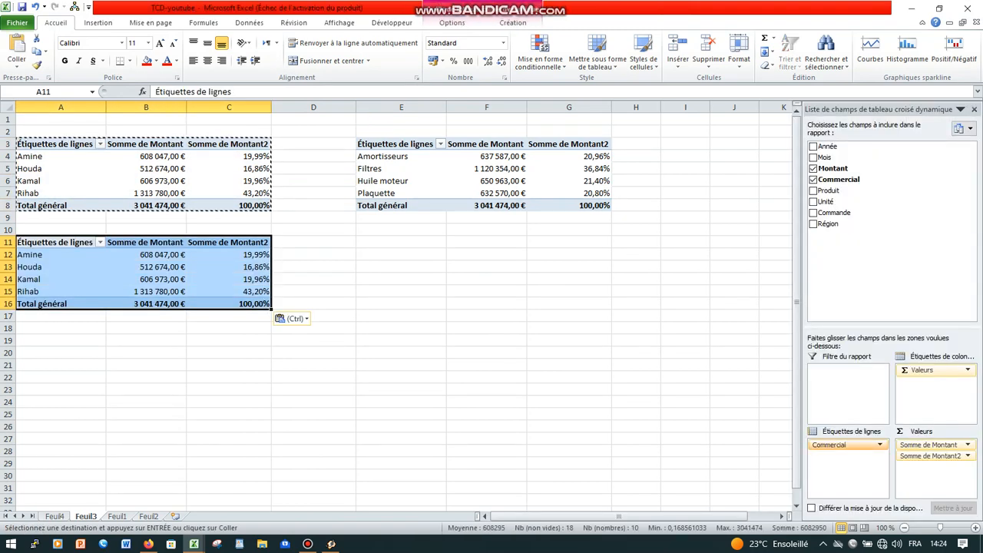
# Replace Commercial with Région as the row labels of the pivot table copied to A11.
pyautogui.moveTo(846, 445); pyautogui.dragTo(884, 180)
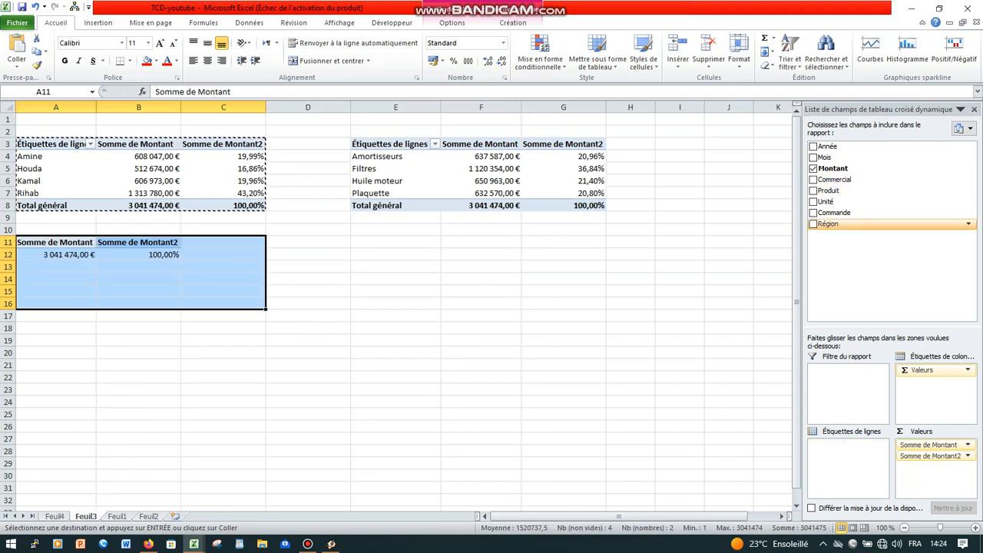
pyautogui.click(814, 224)
pyautogui.click(314, 364)
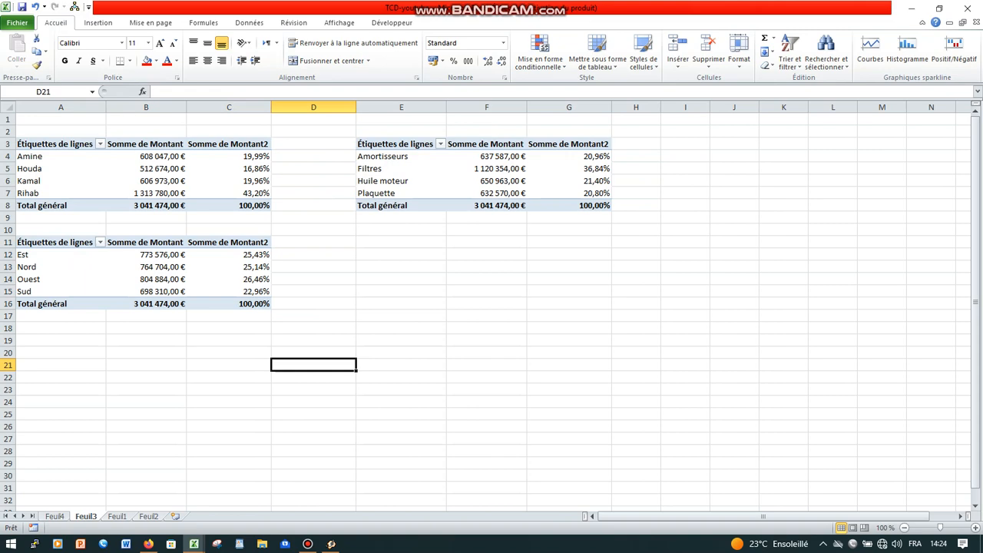
# Check the next analysis question on Feuil1 and copy the region pivot table in A11:C16 to cell E11 of Feuil3.
pyautogui.hotkey('ctrl', 'pagedown')
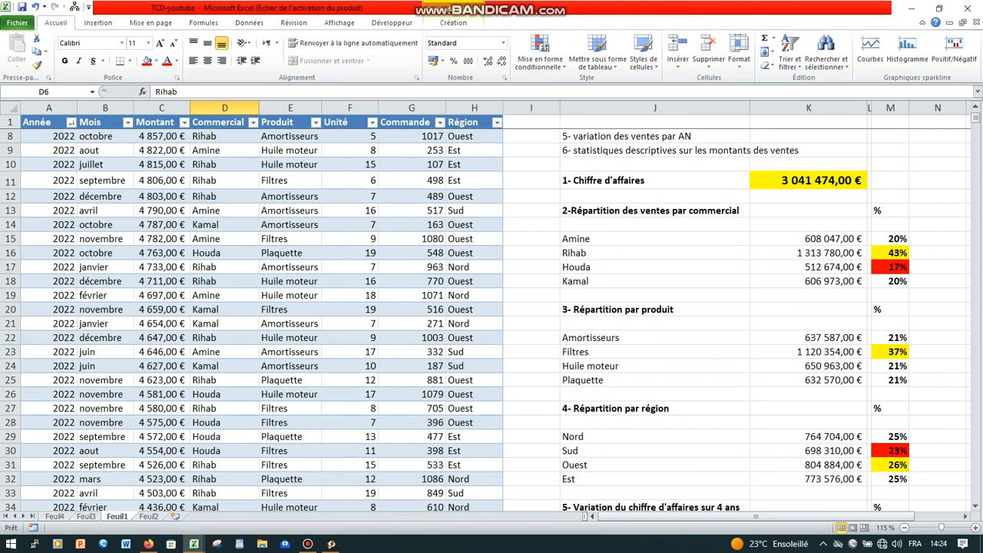
pyautogui.scroll(-4, 491, 307)
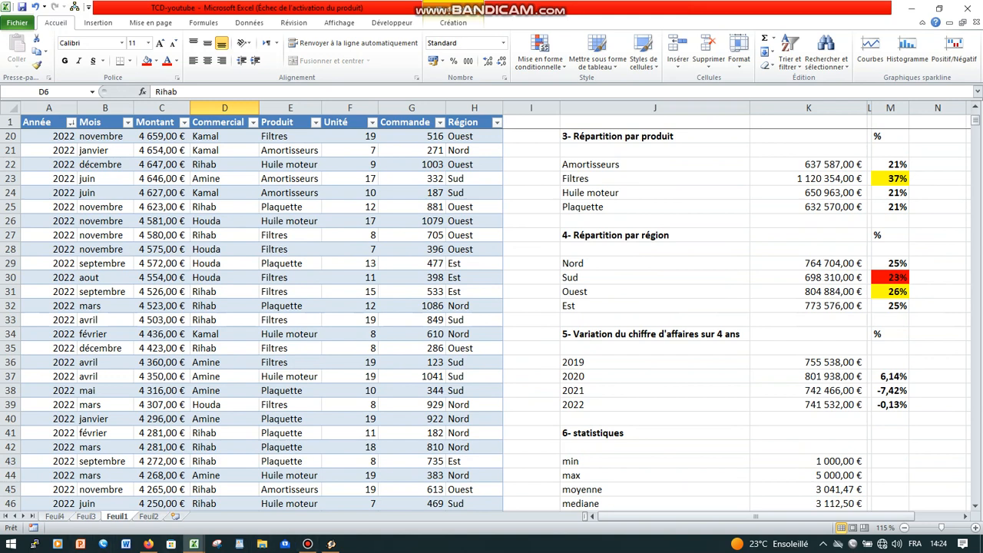
pyautogui.hotkey('ctrl', 'pageup')
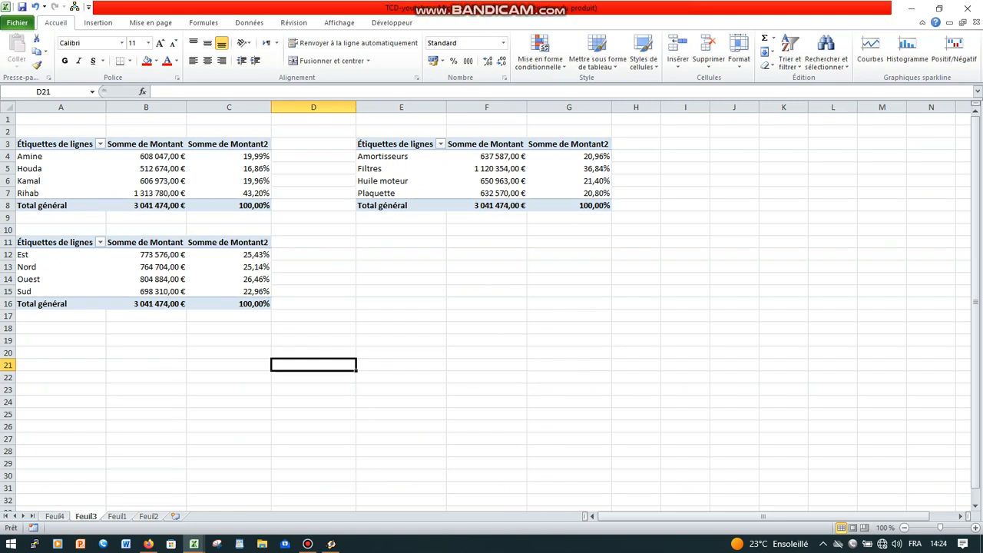
pyautogui.moveTo(23, 242); pyautogui.dragTo(229, 303)
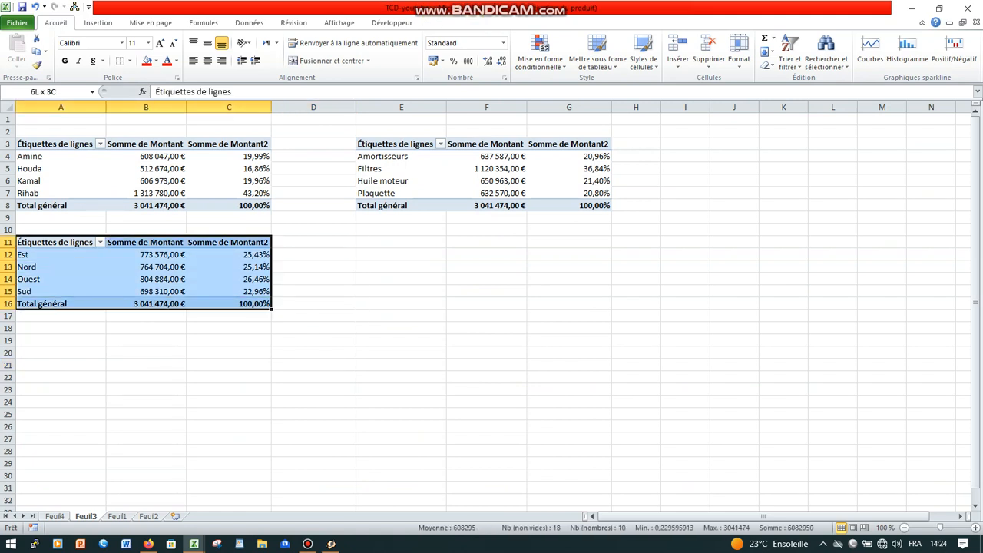
pyautogui.hotkey('ctrl', 'c')
pyautogui.click(401, 242)
pyautogui.hotkey('ctrl', 'v')
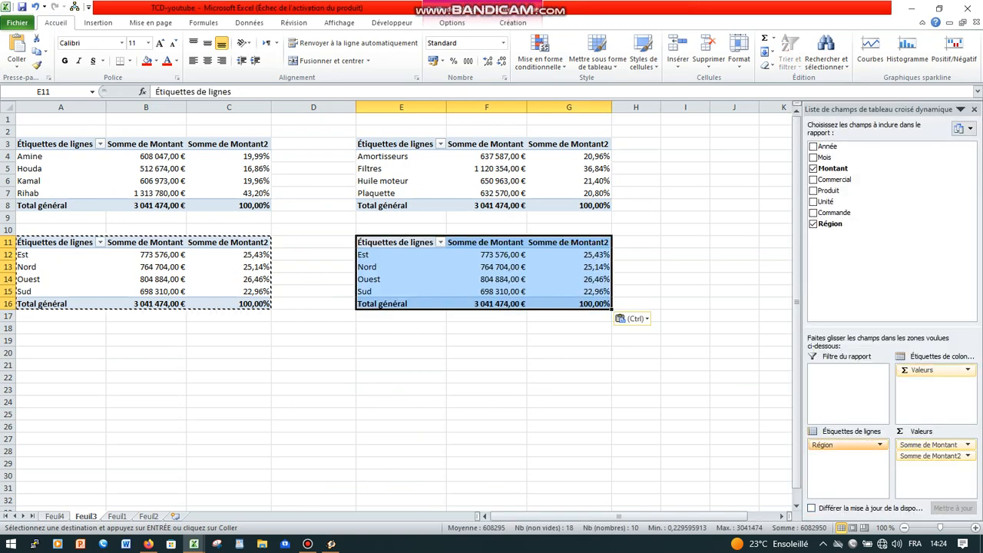
# Replace Région with Année as the row labels of the pivot table copied to E11.
pyautogui.click(814, 223)
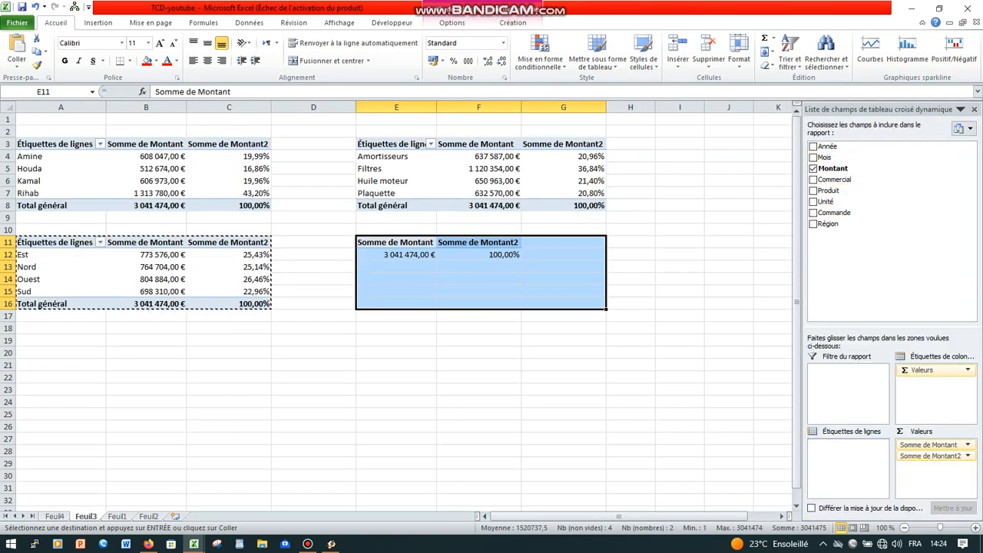
pyautogui.click(814, 146)
pyautogui.click(487, 365)
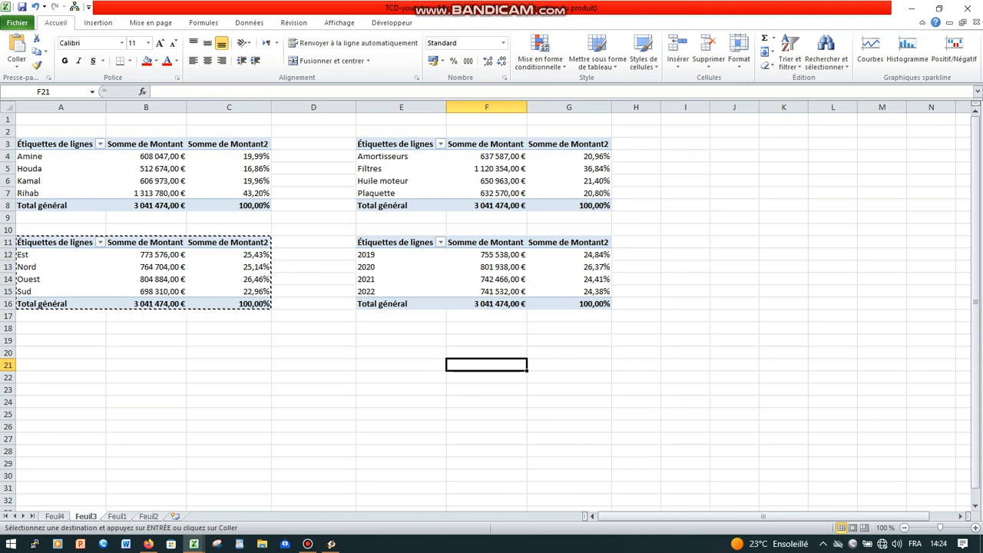
# Show the Somme de Montant2 values of the year pivot table as Différence en % par rapport.
pyautogui.click(569, 267)
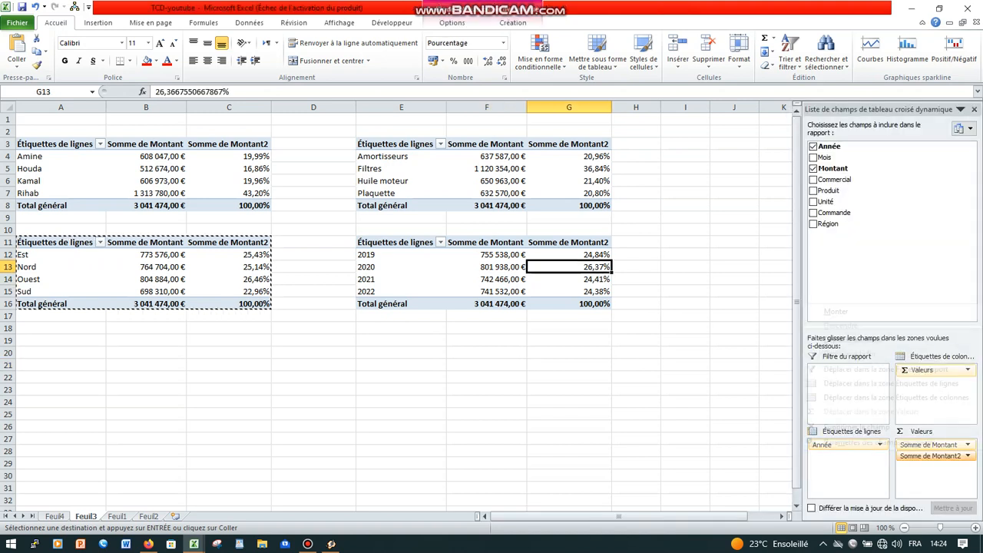
pyautogui.click(968, 456)
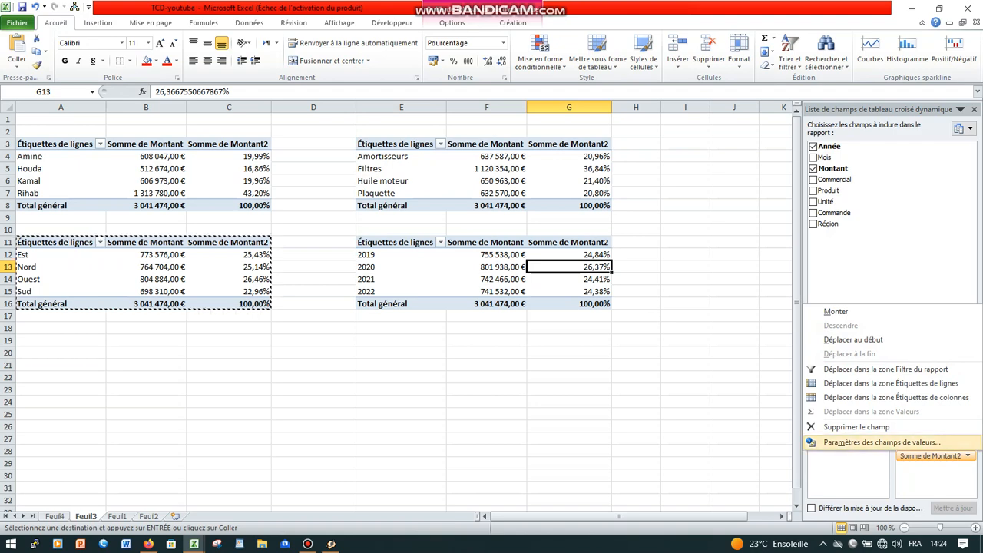
pyautogui.click(882, 442)
pyautogui.hotkey('ctrl', 'Tab')
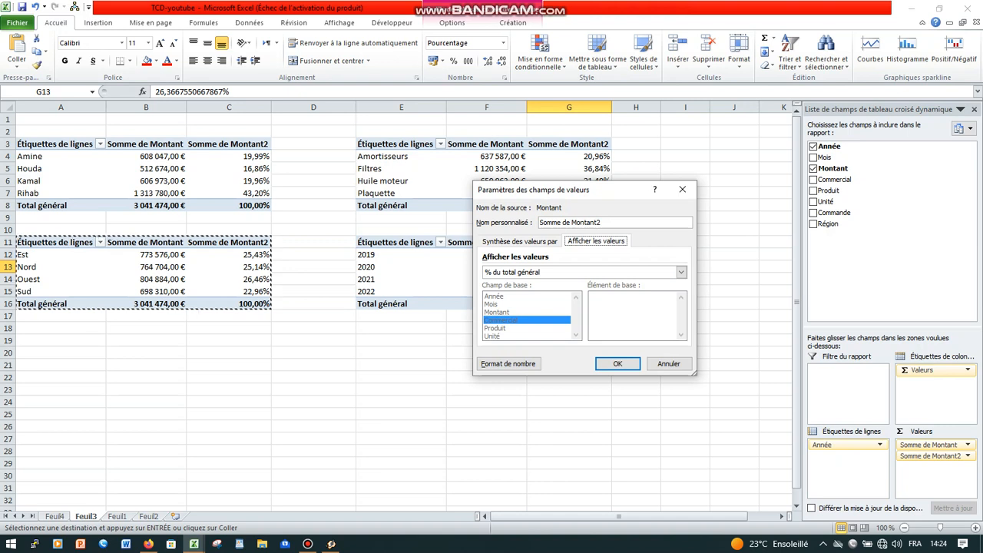
pyautogui.click(682, 272)
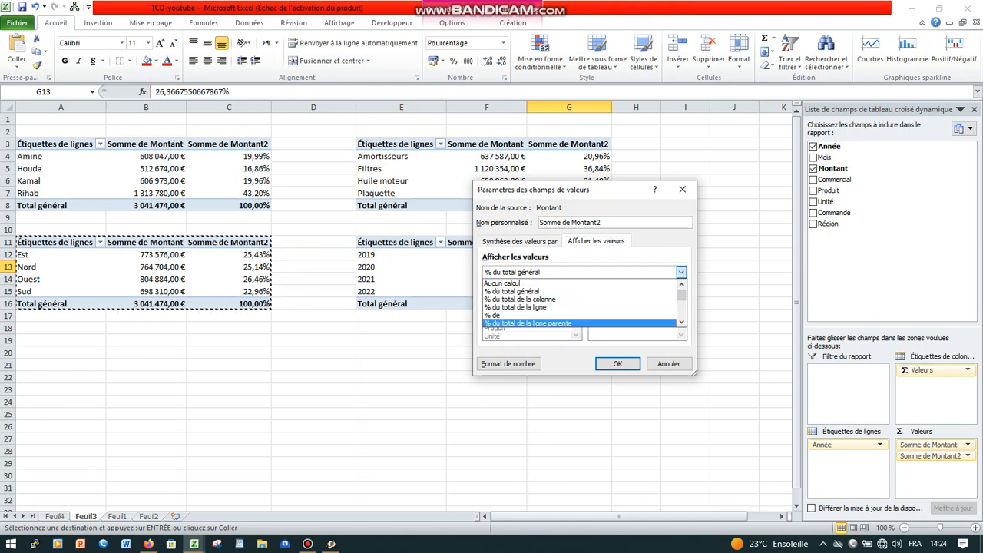
pyautogui.click(682, 323)
pyautogui.click(682, 323)
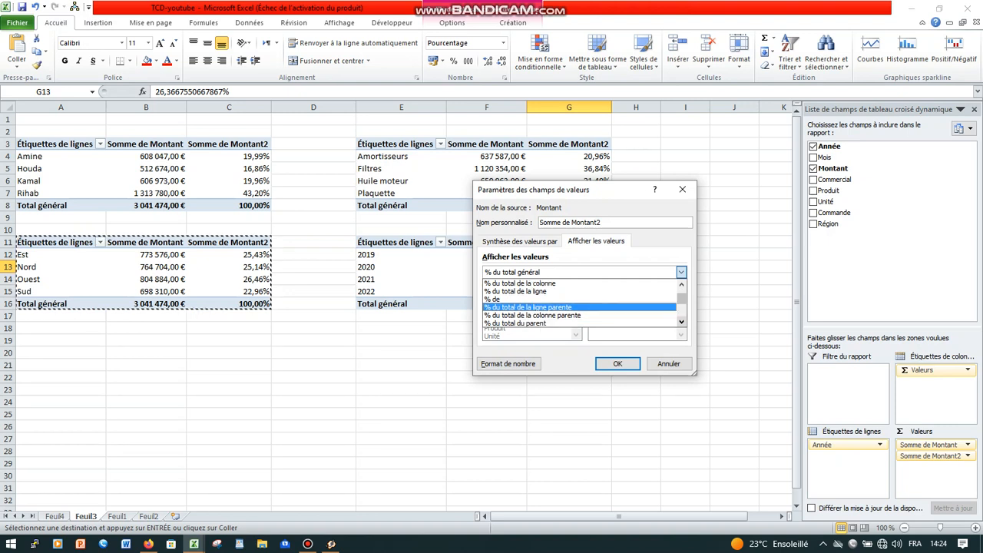
pyautogui.click(681, 323)
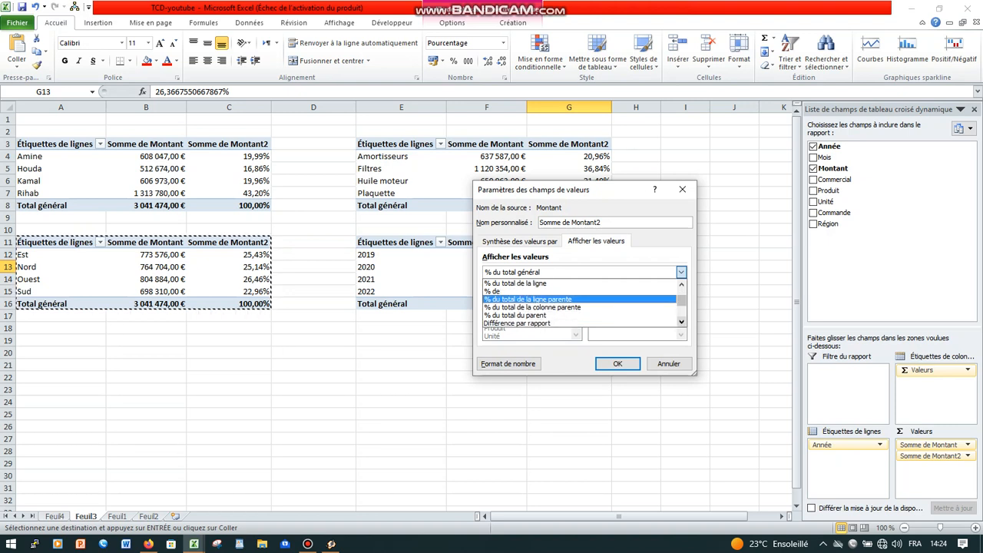
pyautogui.click(515, 283)
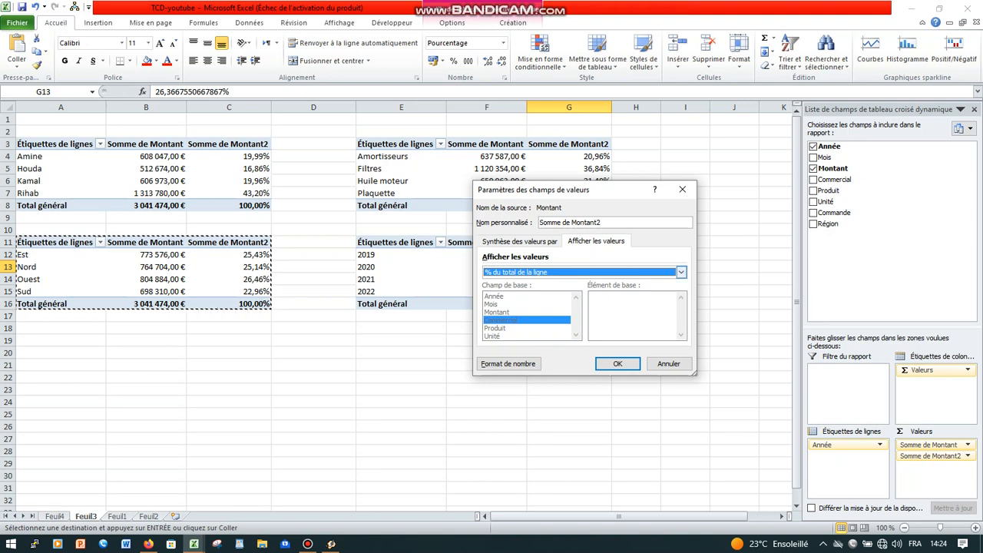
pyautogui.click(681, 272)
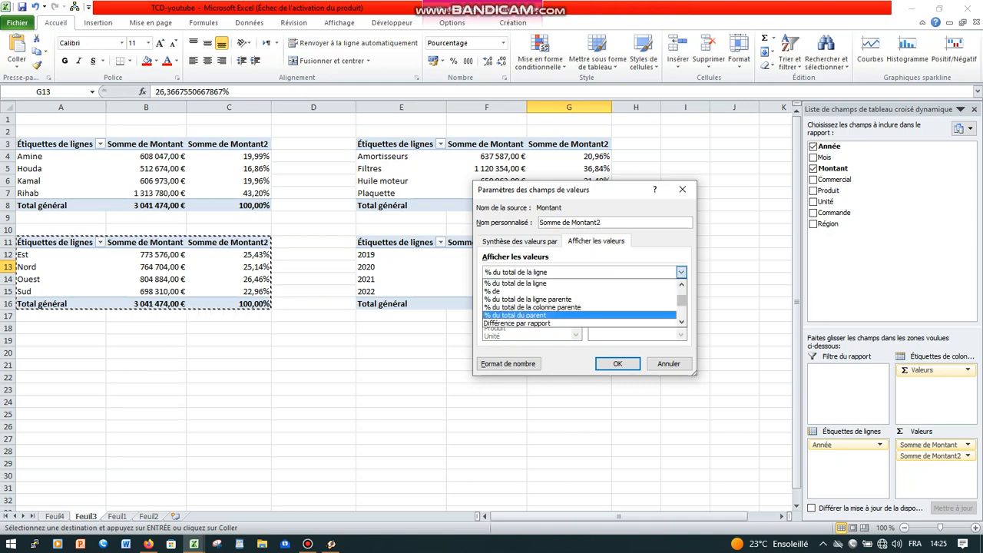
pyautogui.click(682, 322)
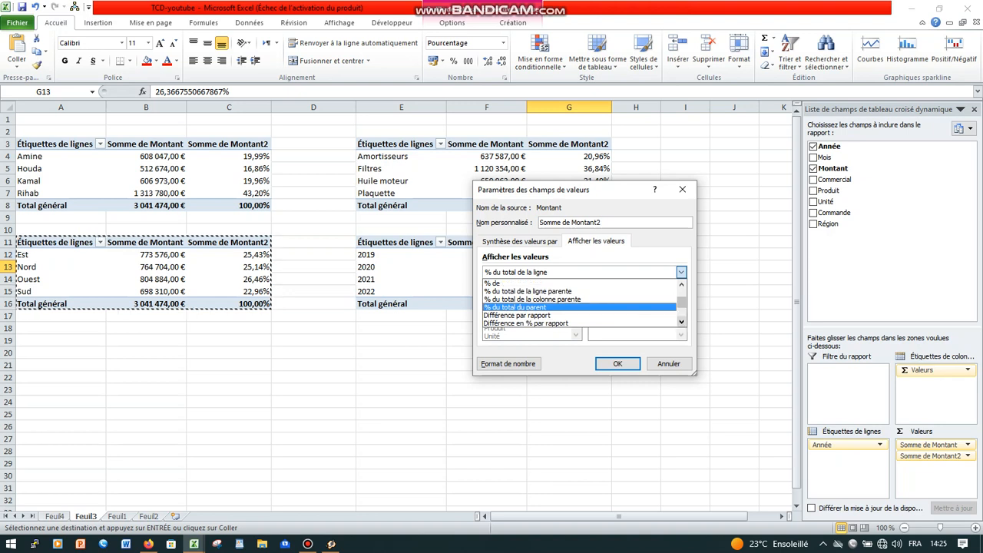
pyautogui.click(682, 322)
pyautogui.click(530, 315)
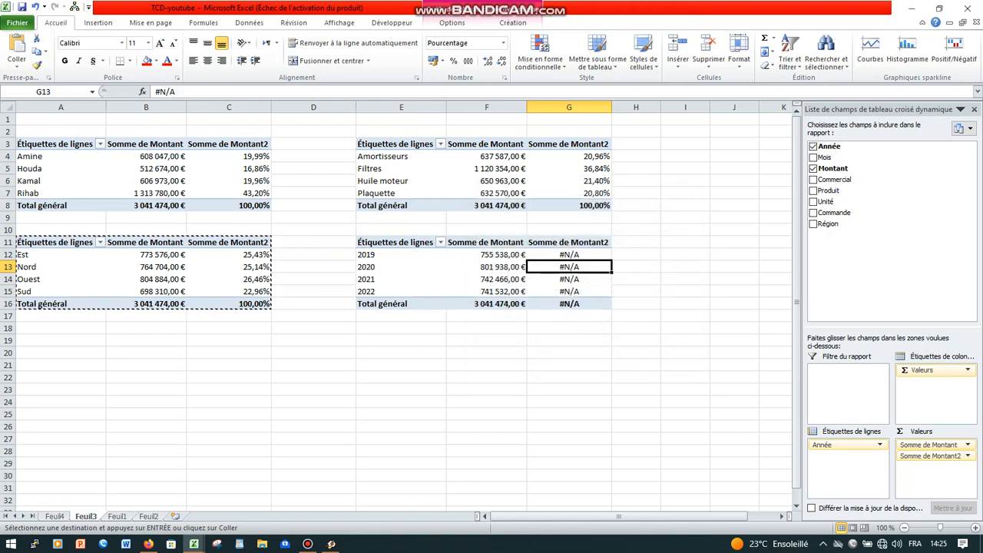
pyautogui.click(617, 364)
pyautogui.click(569, 402)
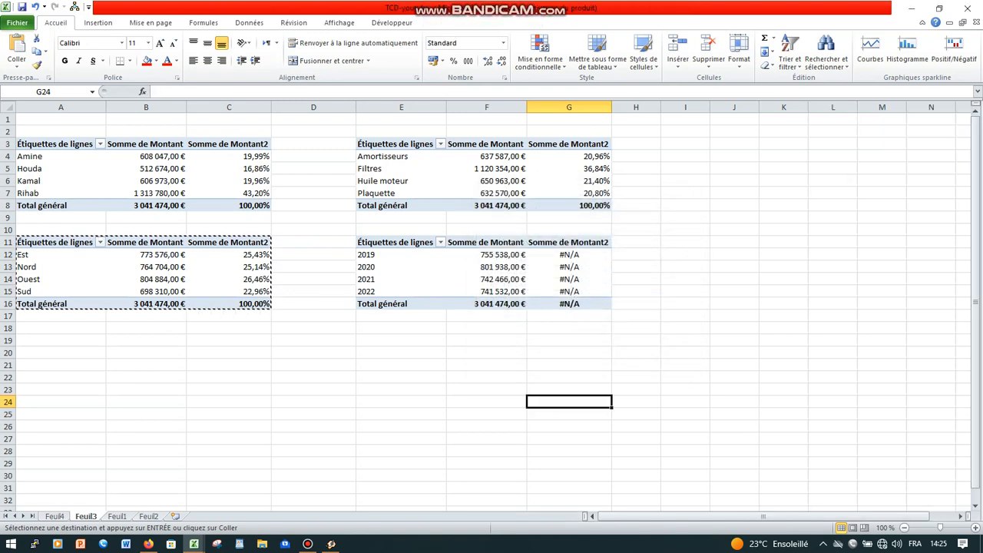
# Base the percentage difference of Somme de Montant2 in the year pivot table on Année, compared with the (précédent) item.
pyautogui.click(569, 279)
pyautogui.click(931, 456)
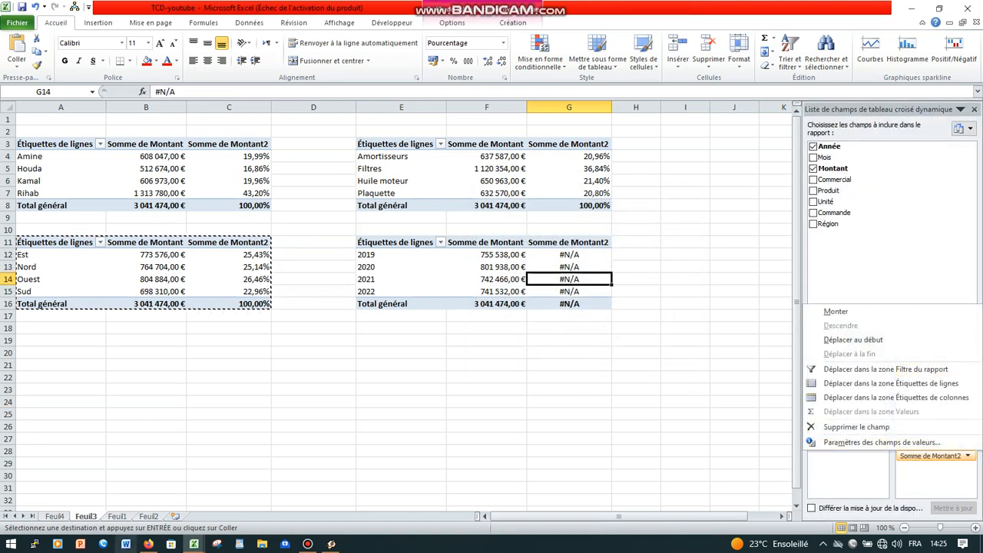
pyautogui.click(307, 544)
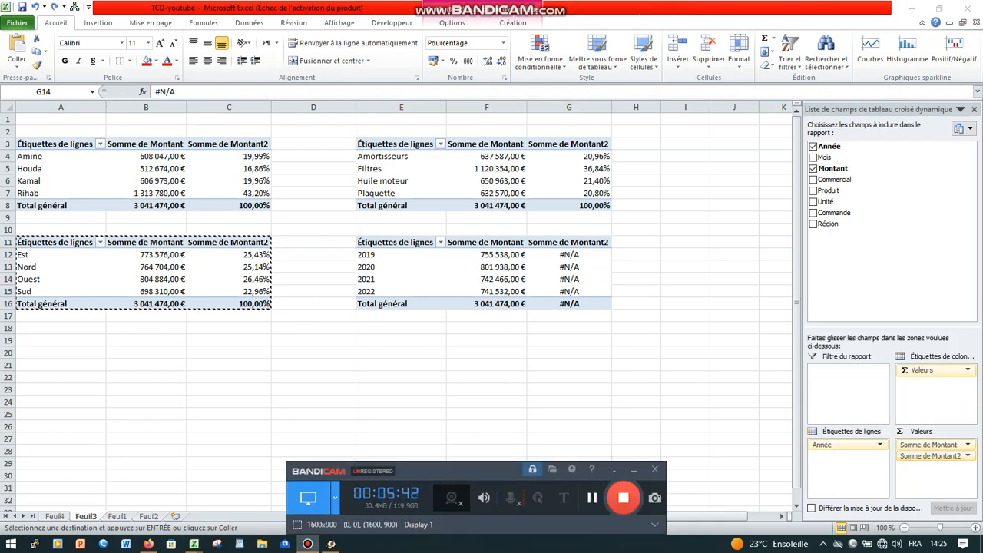
pyautogui.click(569, 279)
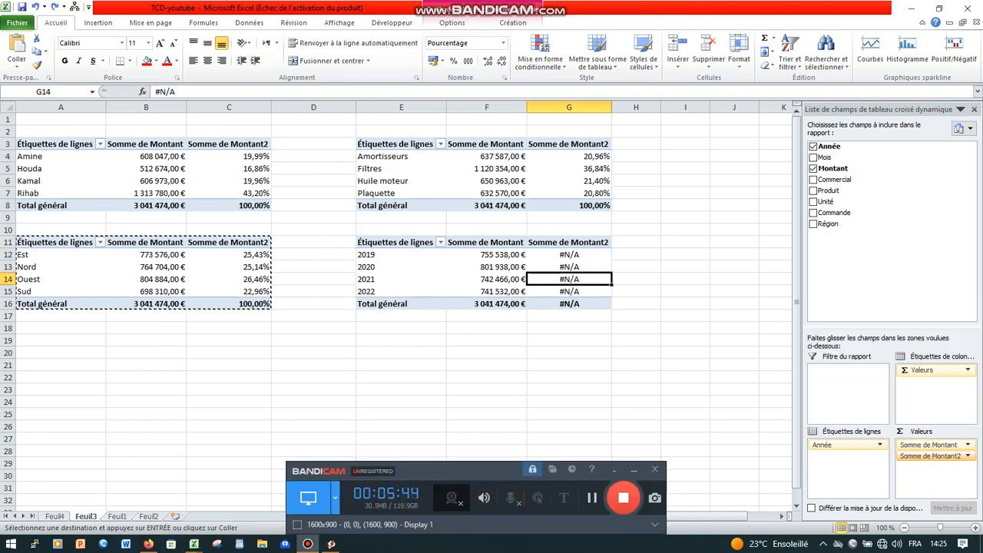
pyautogui.click(931, 455)
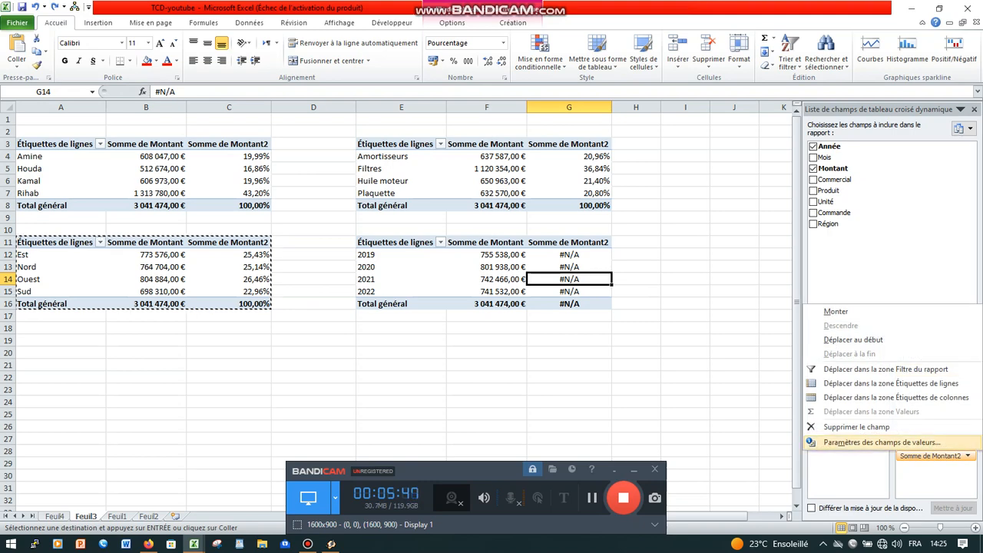
pyautogui.click(882, 443)
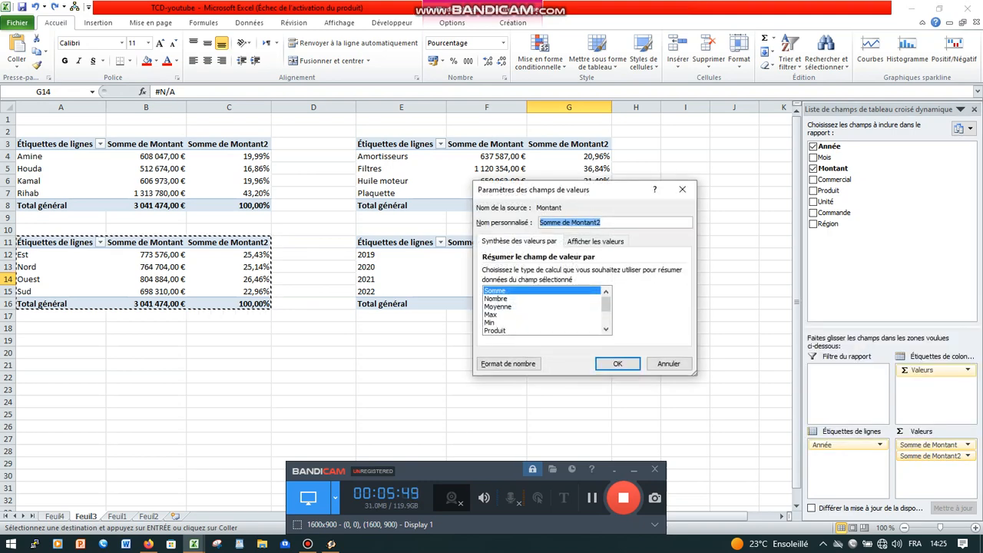
pyautogui.click(595, 241)
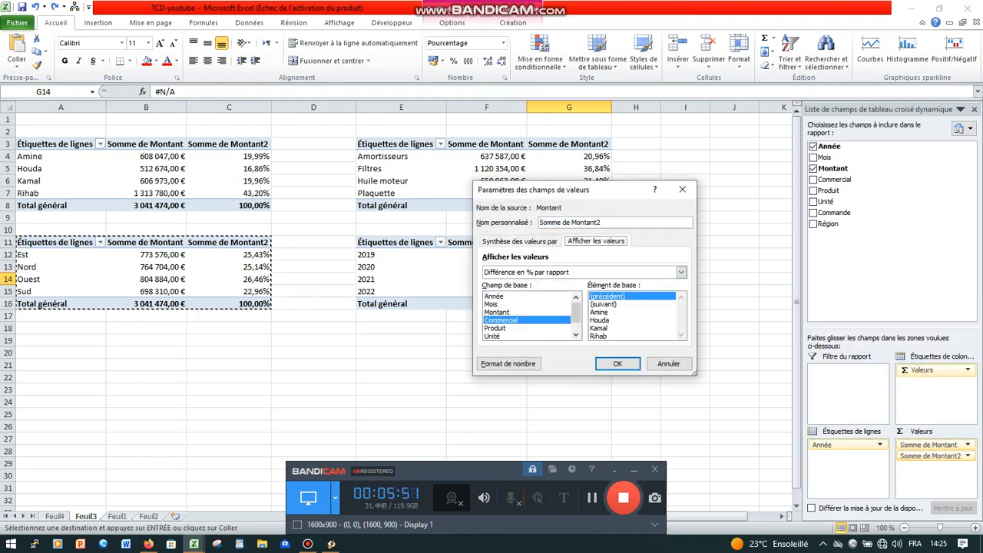
pyautogui.click(495, 297)
pyautogui.click(609, 297)
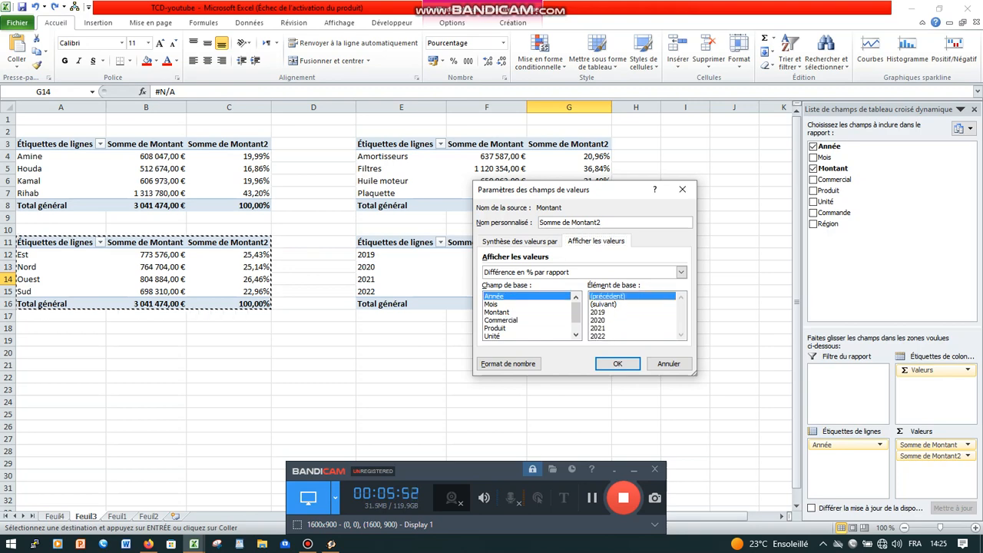
pyautogui.click(618, 363)
pyautogui.click(486, 376)
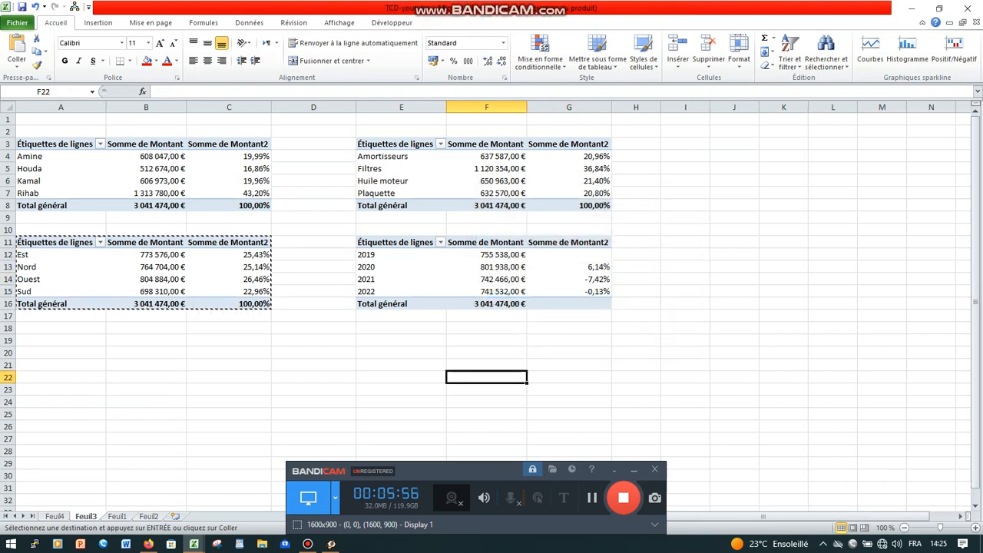
# Cancel the pending copy of the region pivot table in A11:C16.
pyautogui.click(634, 469)
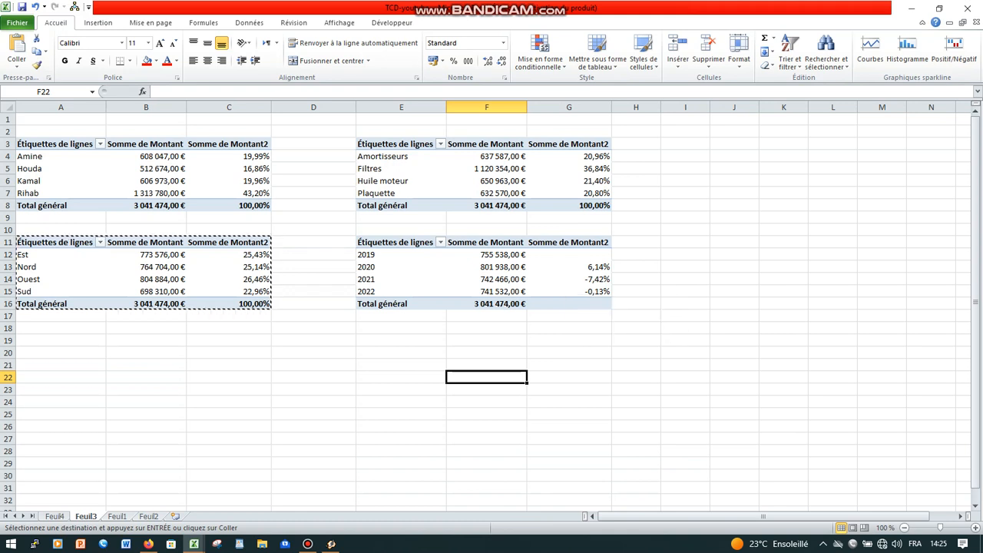
pyautogui.click(228, 401)
pyautogui.press('Escape')
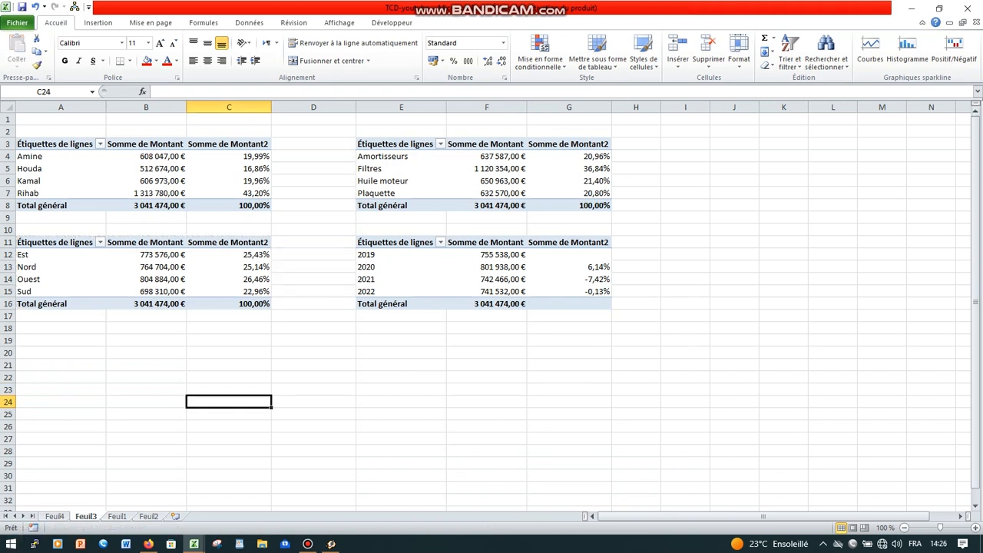
# Insert a Produit slicer for the salesperson pivot table and place it over columns C and D from about row 14.
pyautogui.click(228, 168)
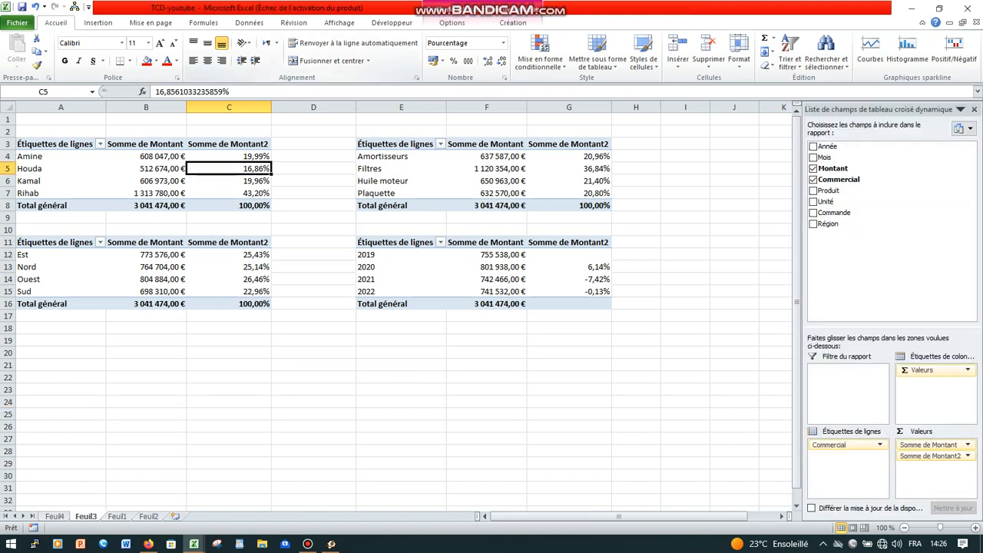
pyautogui.click(452, 22)
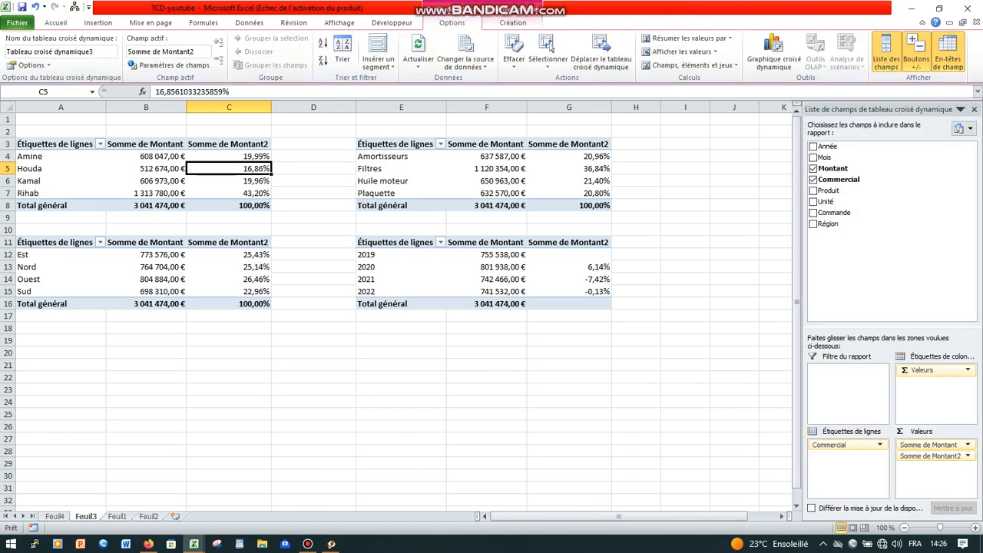
pyautogui.click(377, 47)
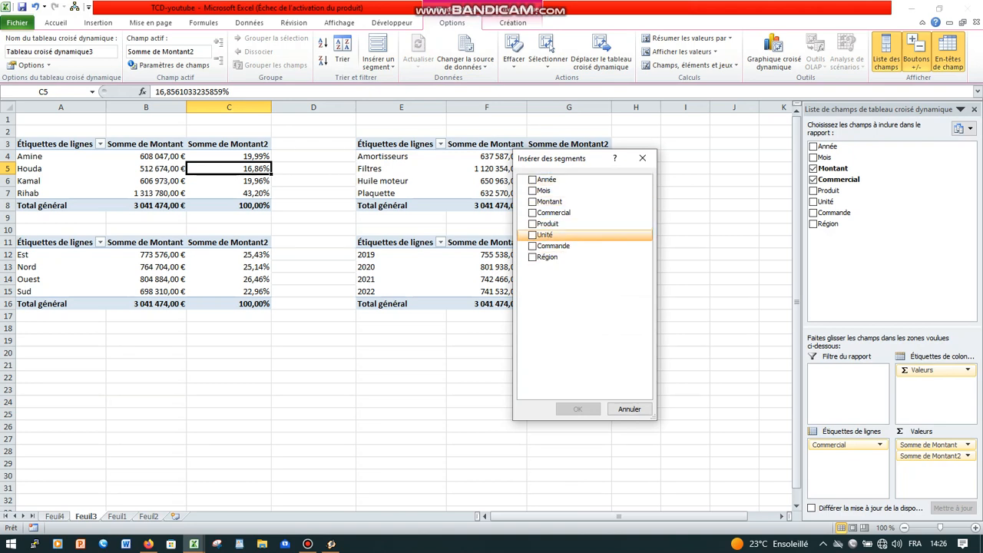
pyautogui.click(533, 224)
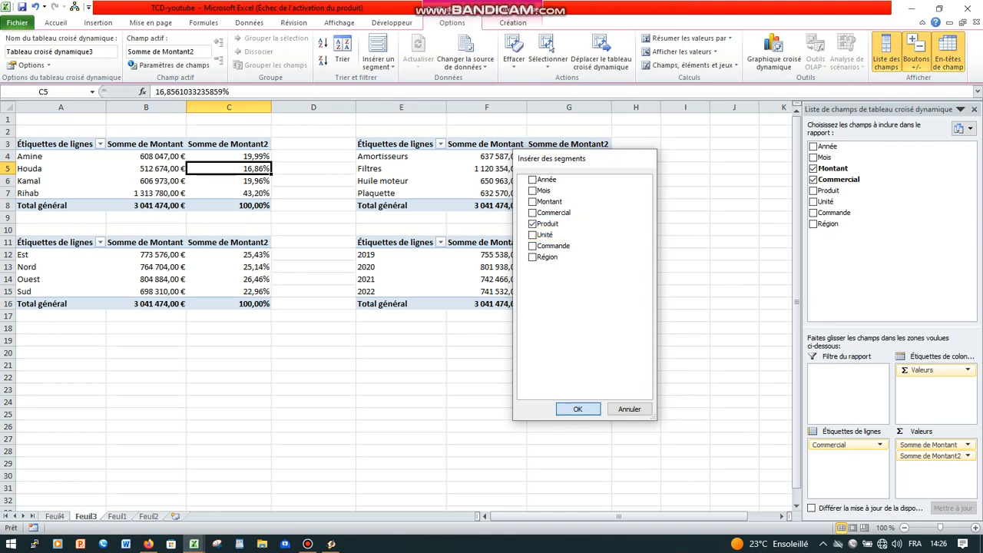
pyautogui.click(577, 409)
pyautogui.moveTo(415, 240); pyautogui.dragTo(299, 288)
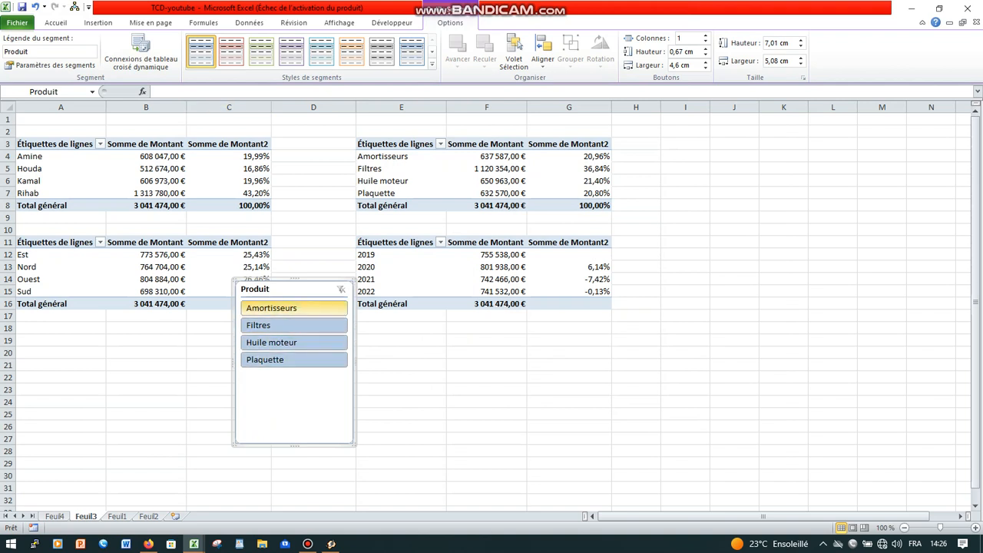
# Filter the salesperson pivot table by Amortisseurs, Filtres, Huile moteur and Plaquette one at a time with the slicer, and clear the filter.
pyautogui.click(276, 308)
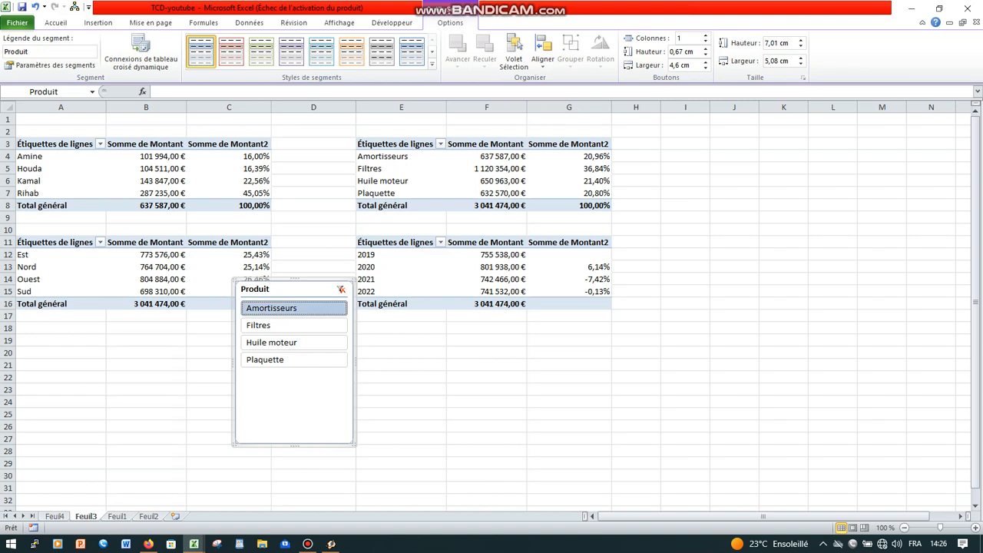
pyautogui.click(277, 325)
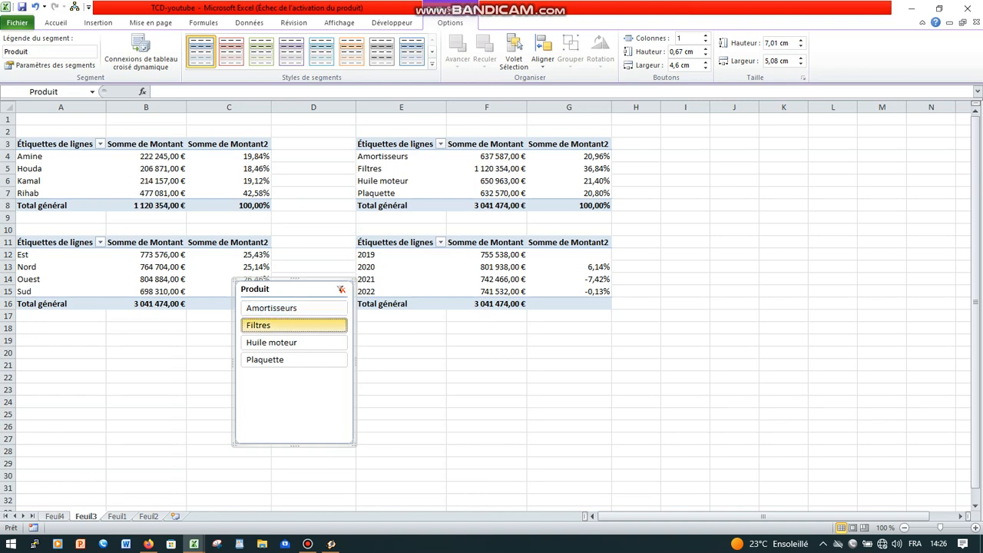
pyautogui.click(277, 343)
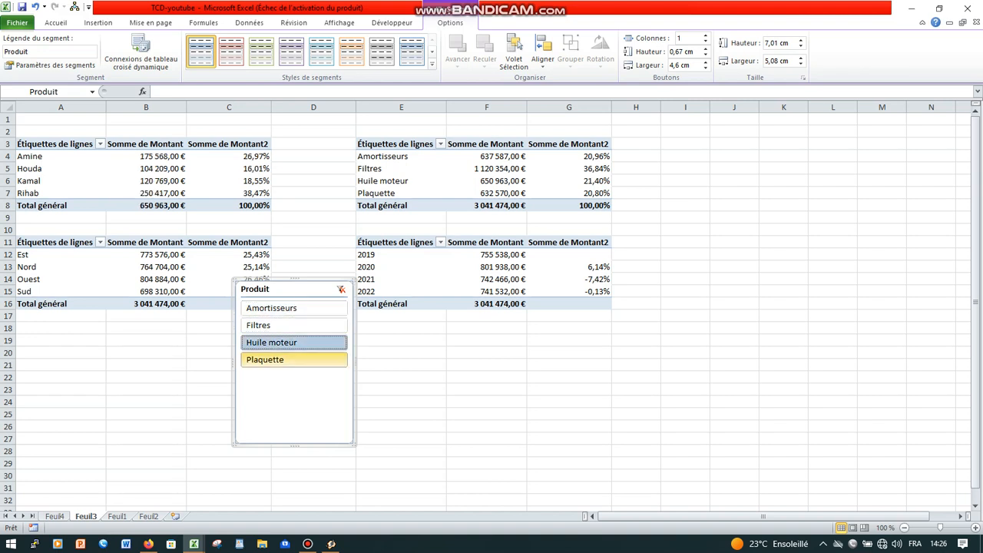
pyautogui.click(277, 360)
pyautogui.click(340, 289)
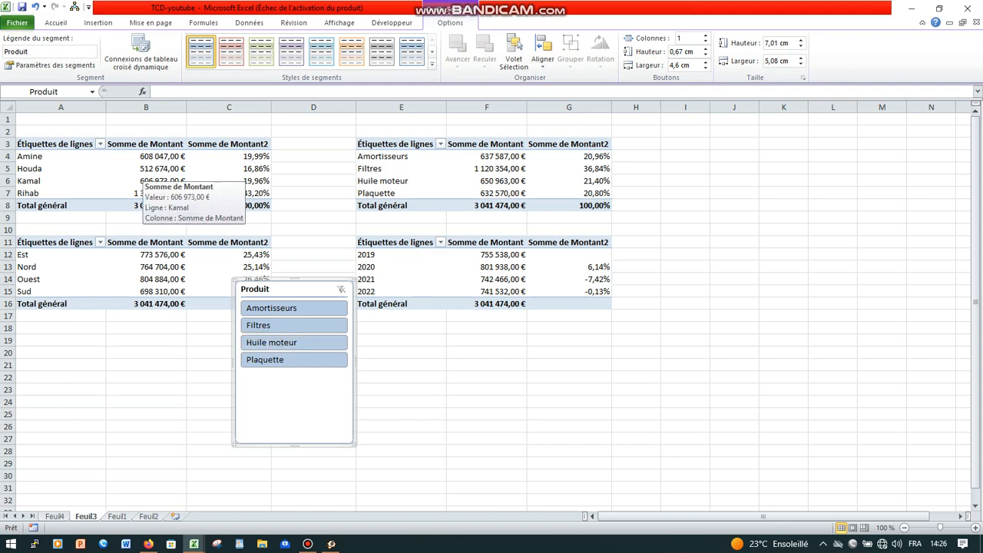
# Insert a clustered column pivot chart from the salesperson pivot table.
pyautogui.click(139, 180)
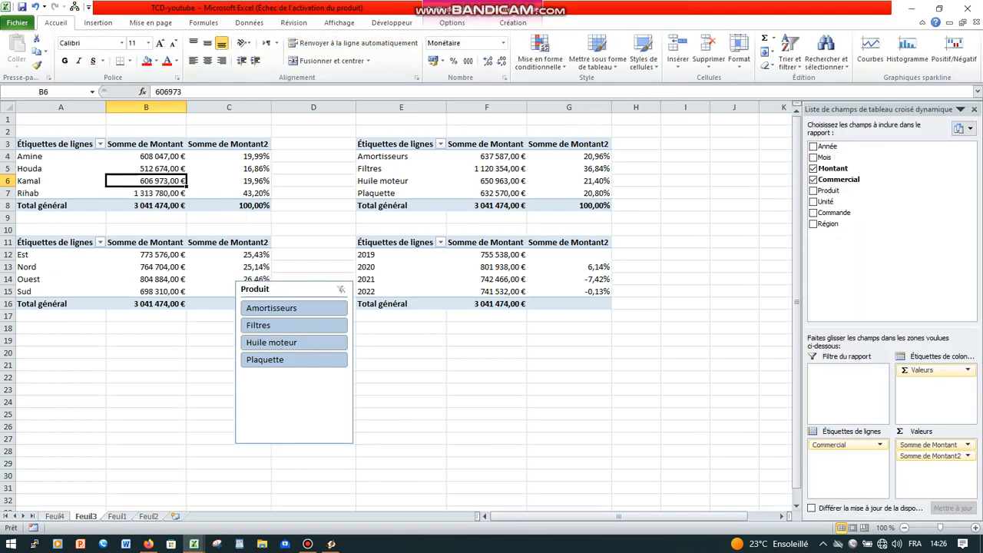
pyautogui.click(452, 22)
pyautogui.click(773, 53)
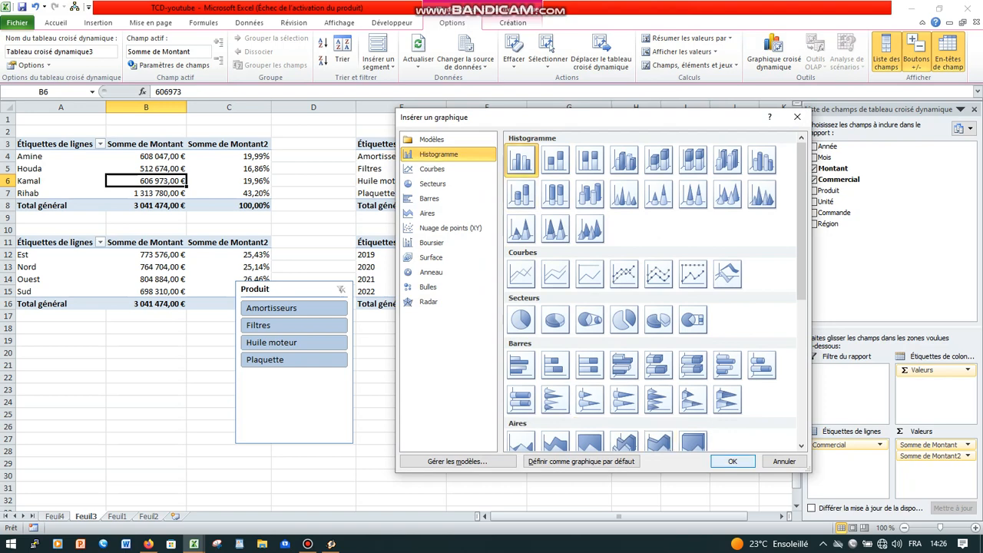
pyautogui.click(733, 461)
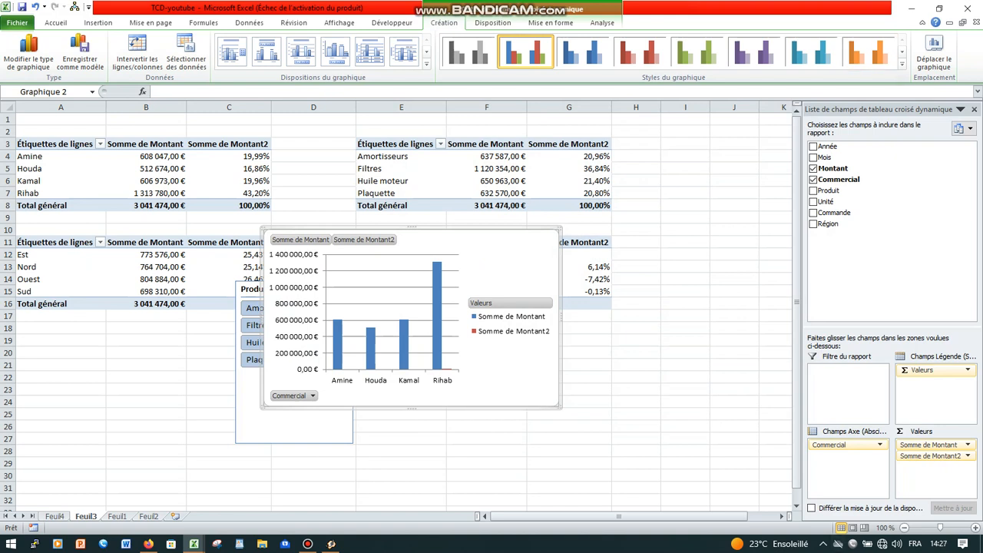
# Remove the Somme de Montant2 field from the salesperson pivot chart.
pyautogui.click(514, 325)
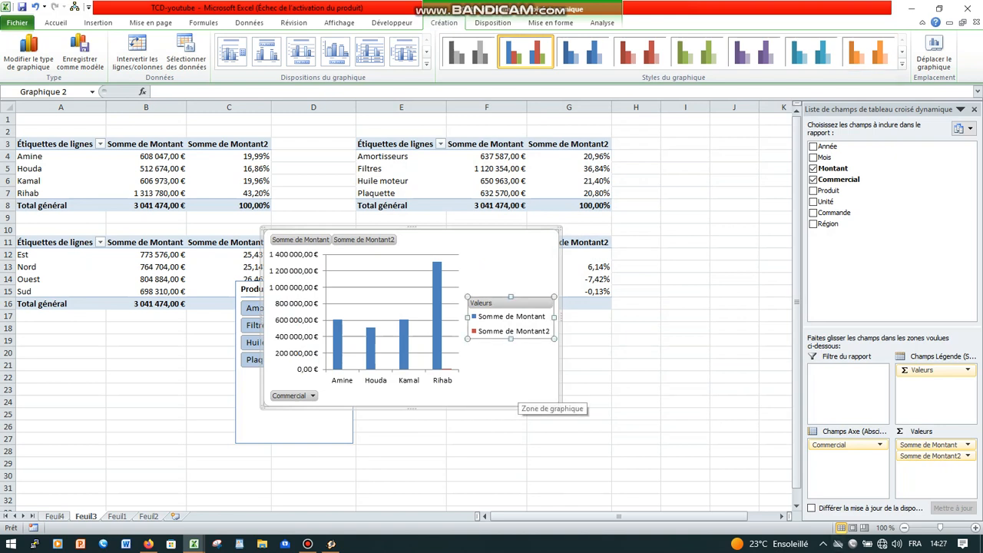
pyautogui.click(363, 240)
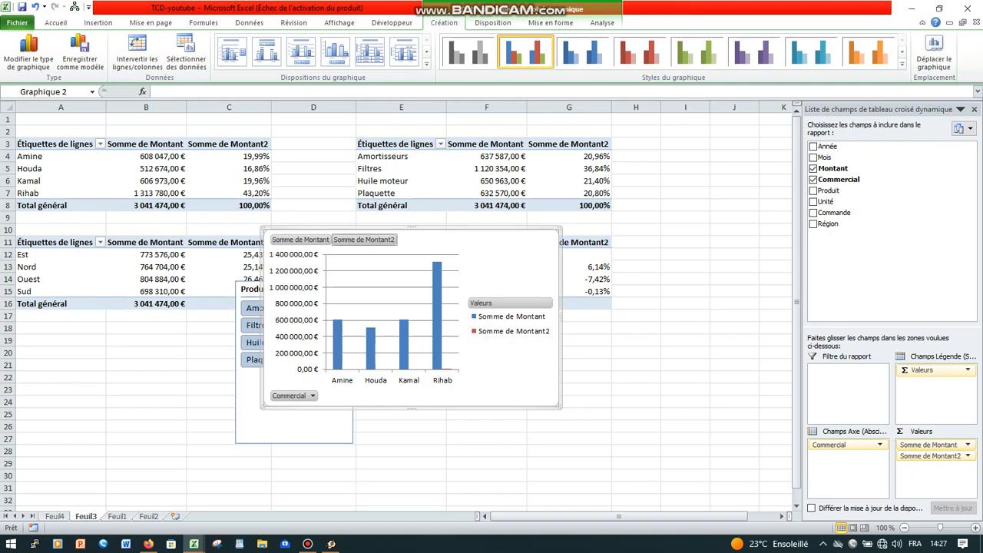
pyautogui.rightClick(368, 240)
pyautogui.click(471, 405)
# Delete the pivot chart's vertical axis and apply the second preset layout, with value labels above the columns and the legend under the title.
pyautogui.click(297, 325)
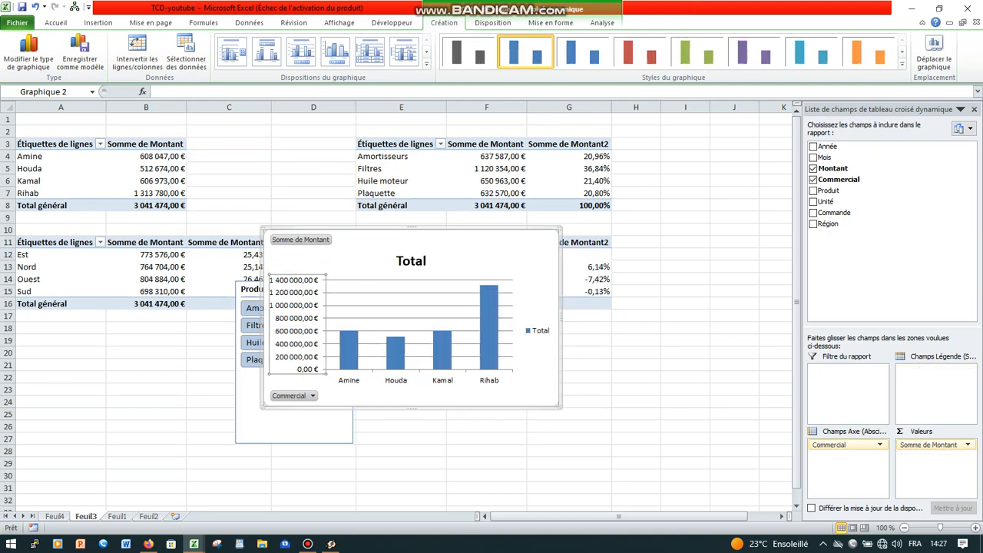
pyautogui.press('Delete')
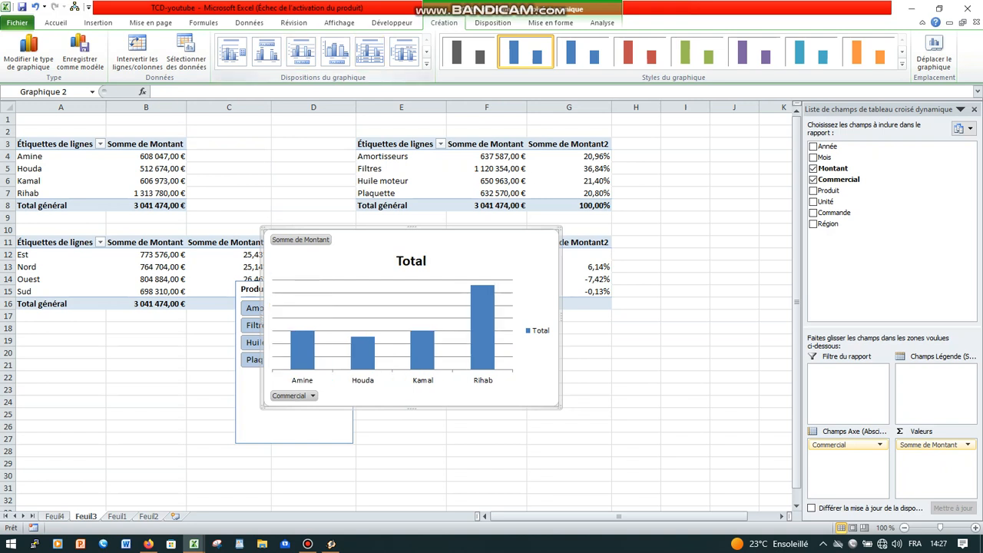
pyautogui.click(266, 51)
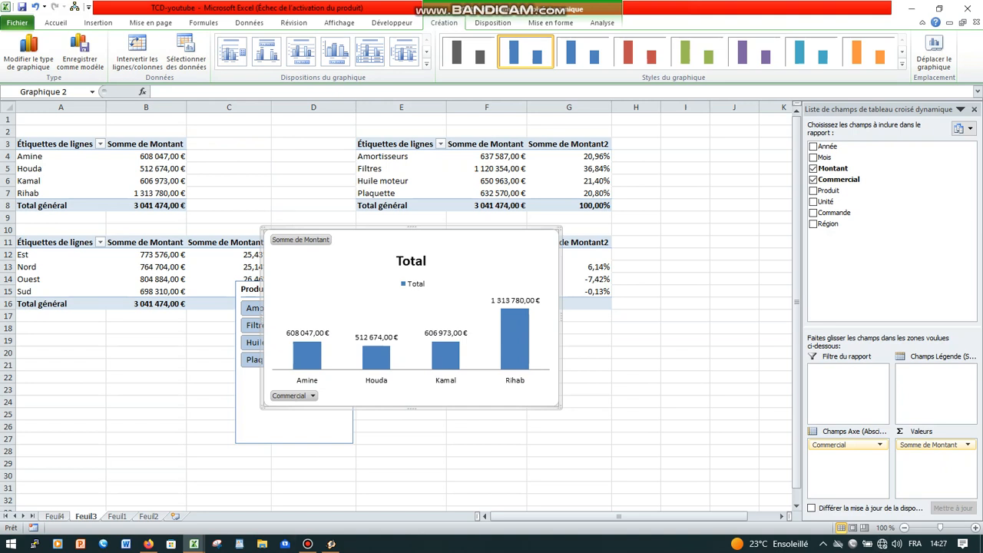
pyautogui.click(309, 544)
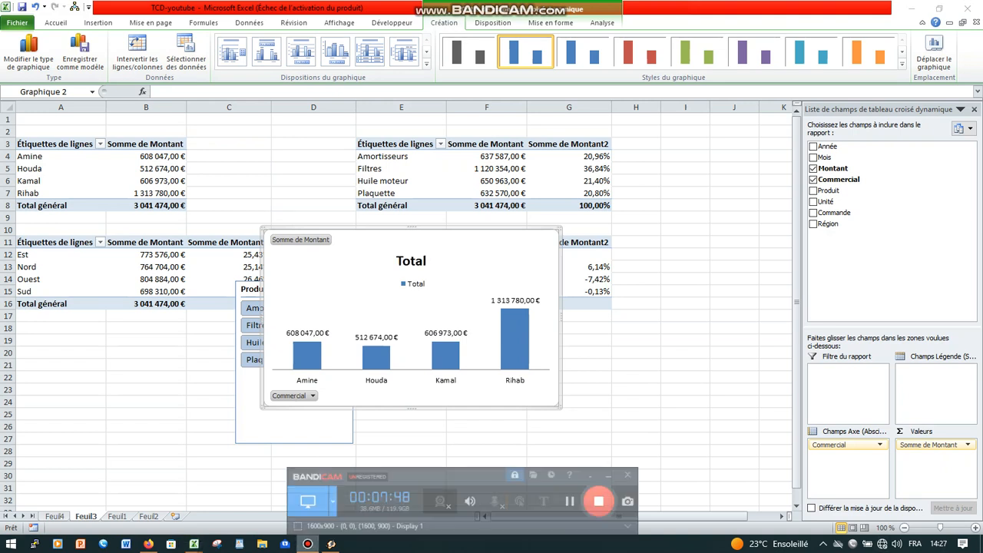